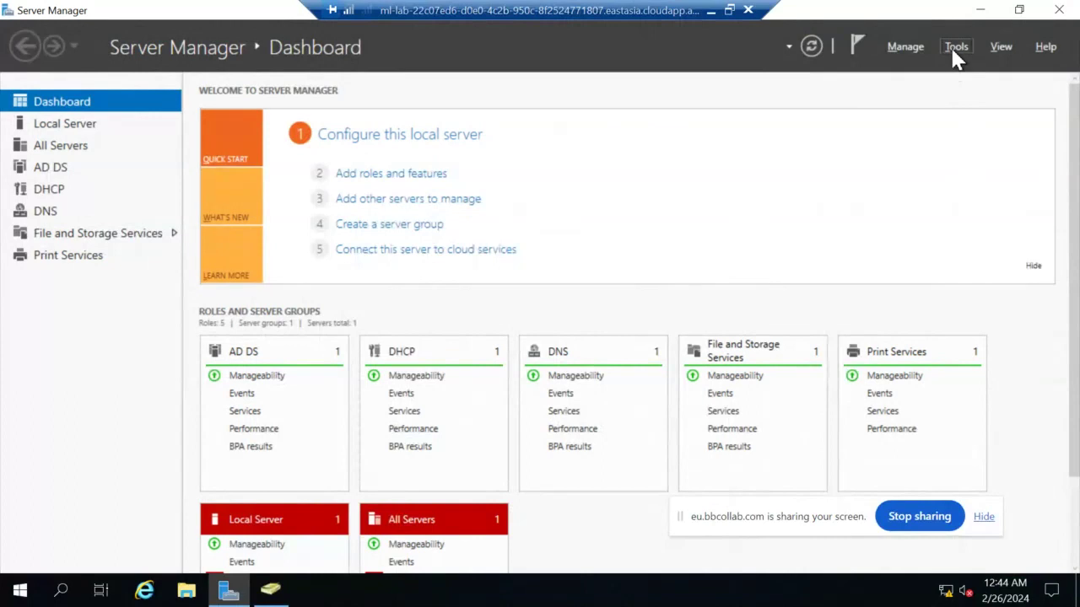
- Launch Active Directory Administrative Center from the Server Manager Tools menu
{"action": "left_click", "coordinate": [956, 49]}
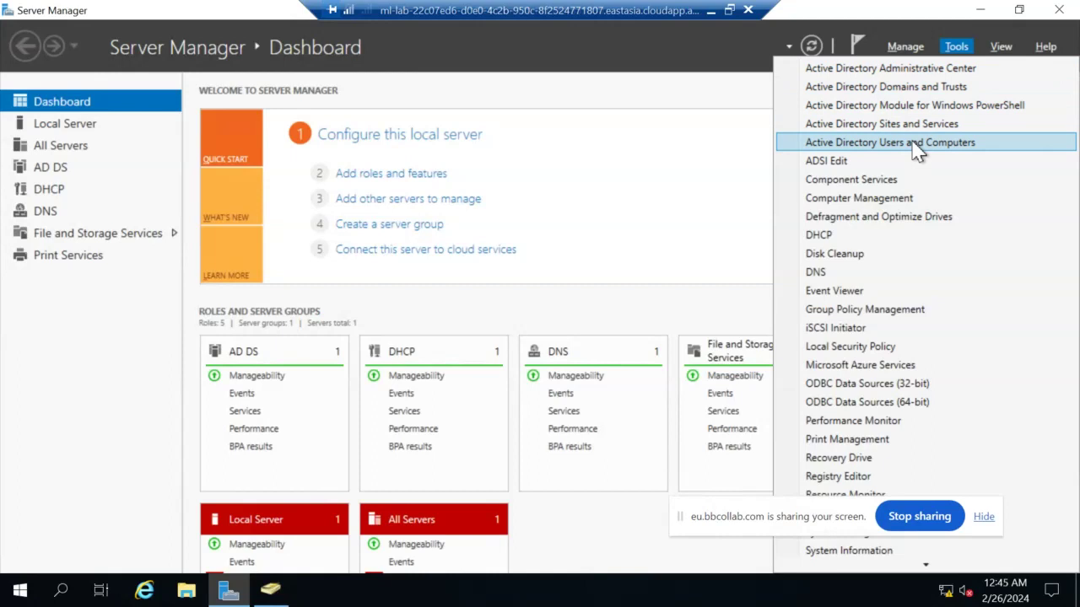
{"action": "left_click", "coordinate": [899, 71]}
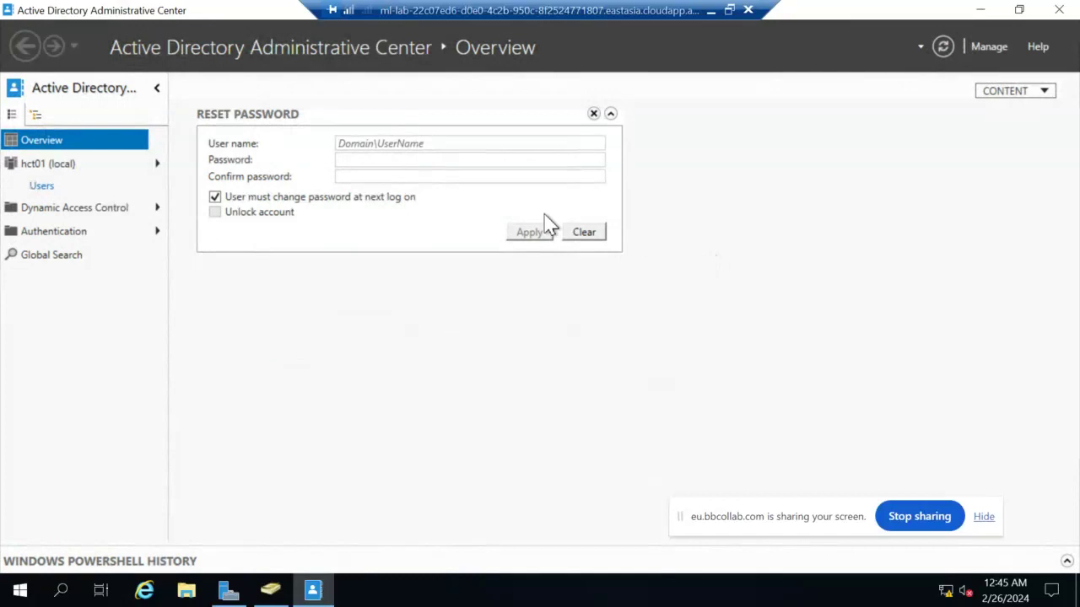
- Remove the Reset Password panel from the Administrative Center Overview page
{"action": "left_click", "coordinate": [376, 160]}
{"action": "left_click", "coordinate": [580, 235]}
{"action": "left_click", "coordinate": [594, 114]}
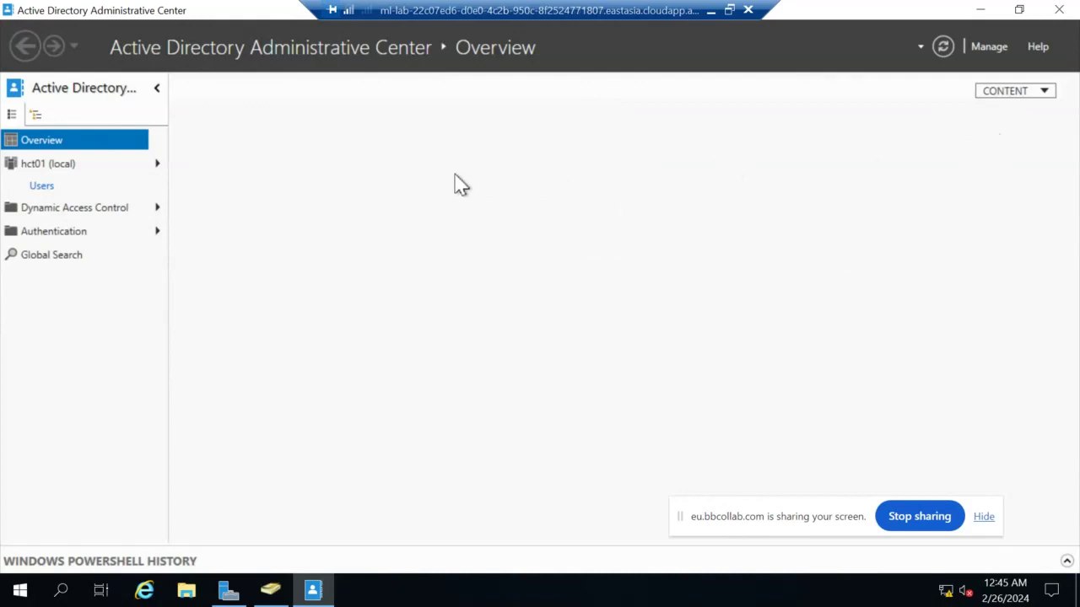
- Close Active Directory Administrative Center, returning to the Server Manager Dashboard
{"action": "left_click", "coordinate": [269, 593]}
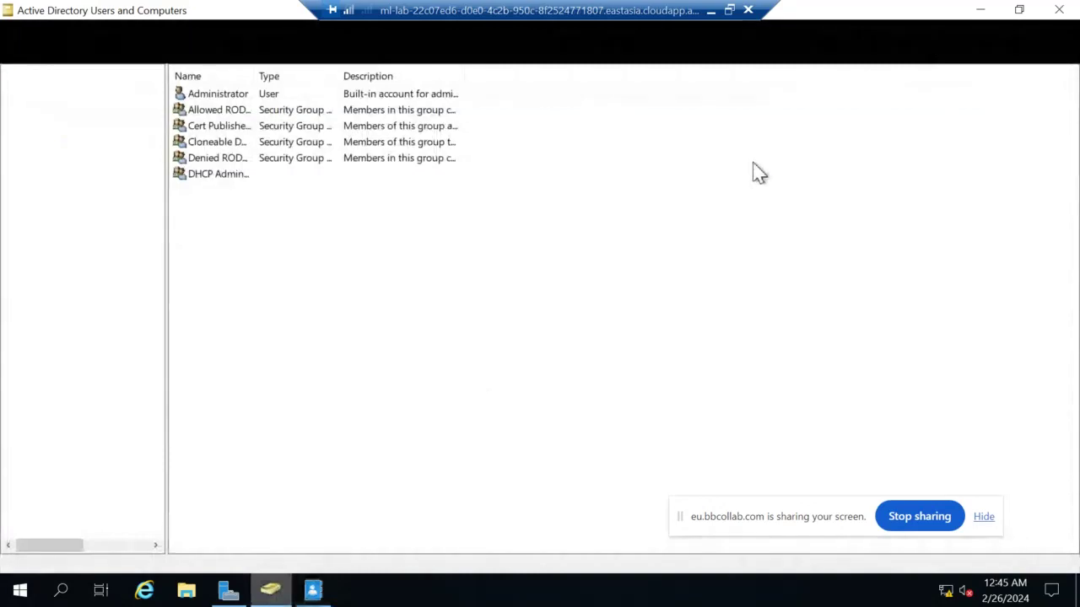
{"action": "key", "text": "alt+Tab"}
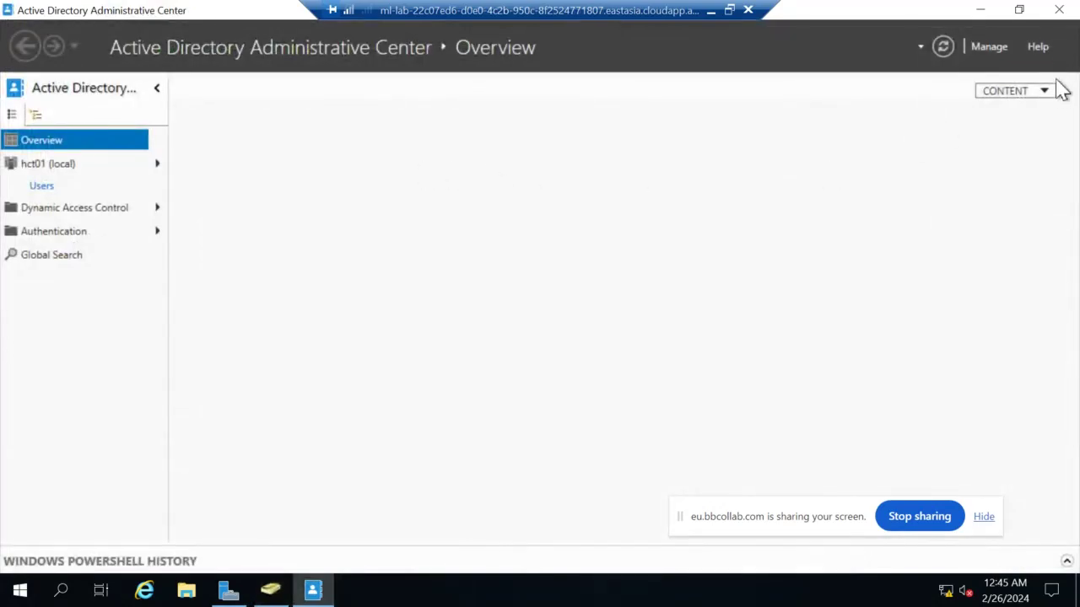
{"action": "left_click", "coordinate": [1059, 10]}
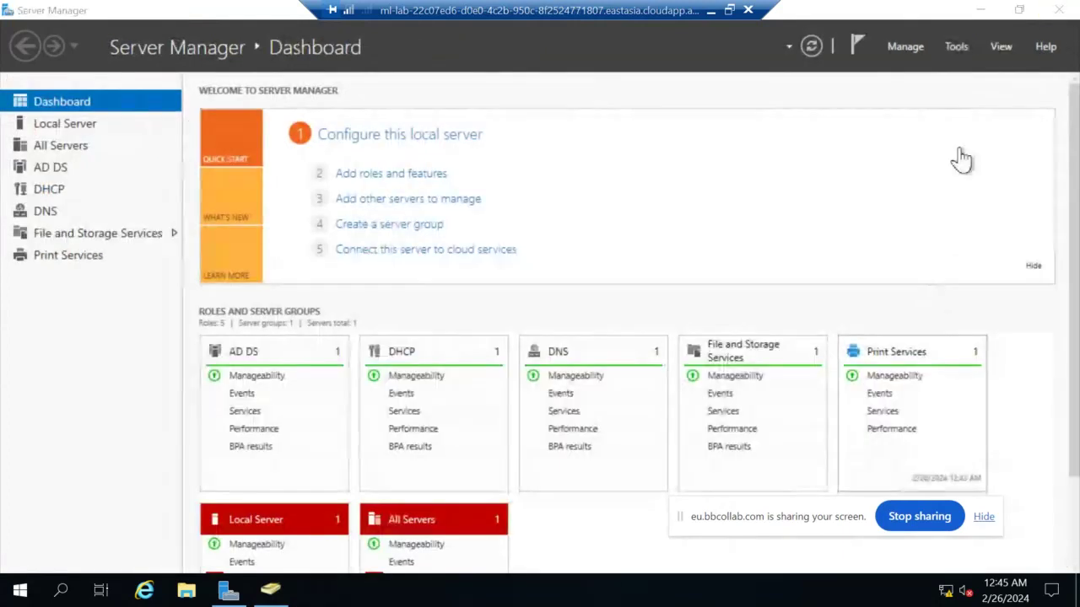
- Launch Active Directory Users and Computers from the Server Manager Tools menu
{"action": "left_click", "coordinate": [964, 49]}
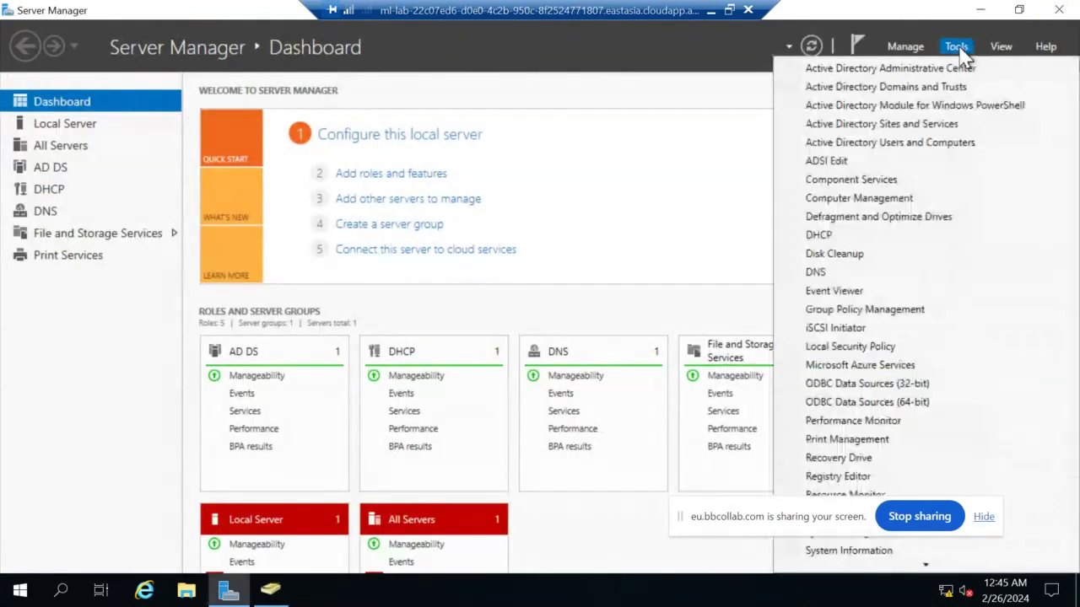
{"action": "left_click", "coordinate": [899, 145]}
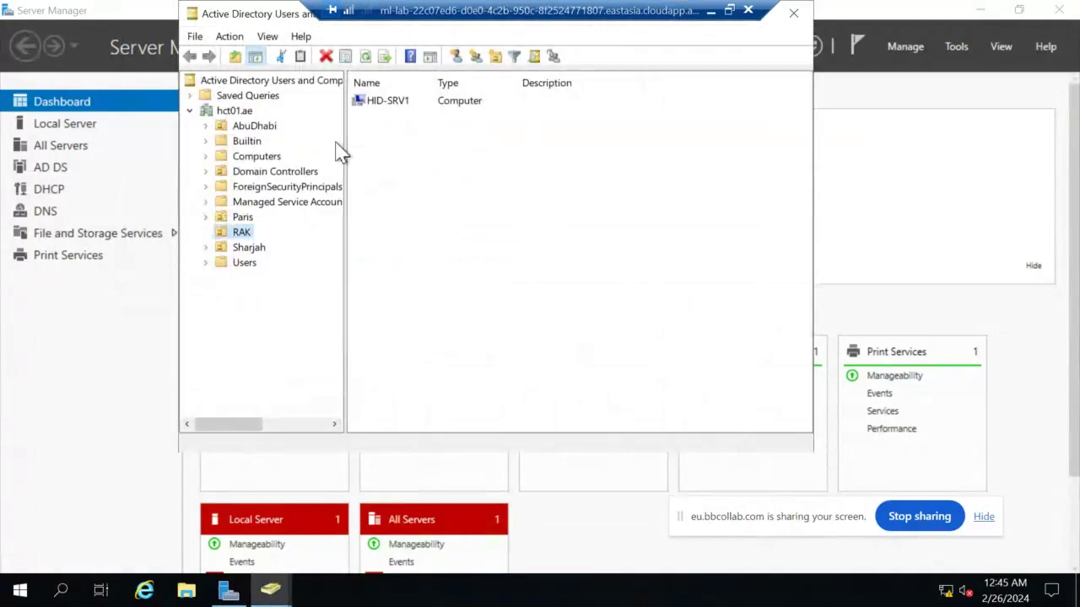
- Create an organizational unit named RAK1 under the hct01.ae domain
{"action": "left_click", "coordinate": [233, 113]}
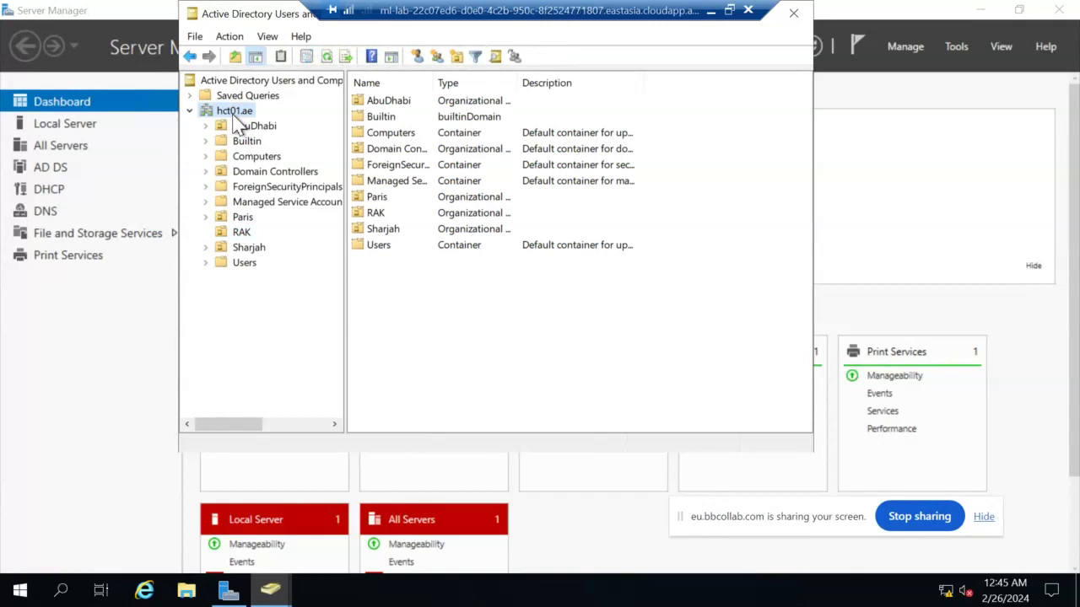
{"action": "right_click", "coordinate": [234, 113]}
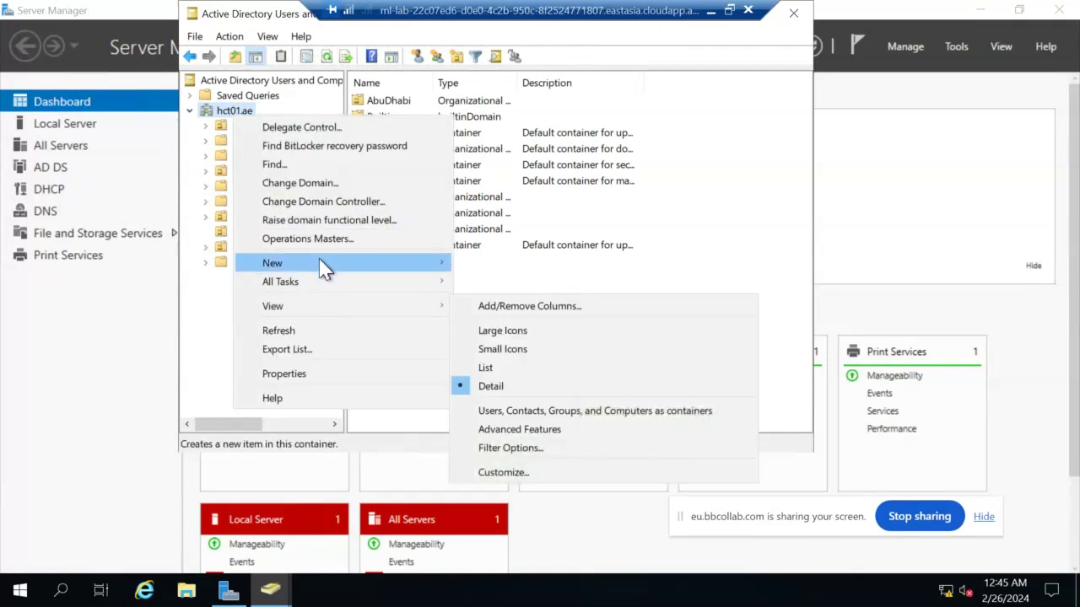
{"action": "mouse_move", "coordinate": [410, 265]}
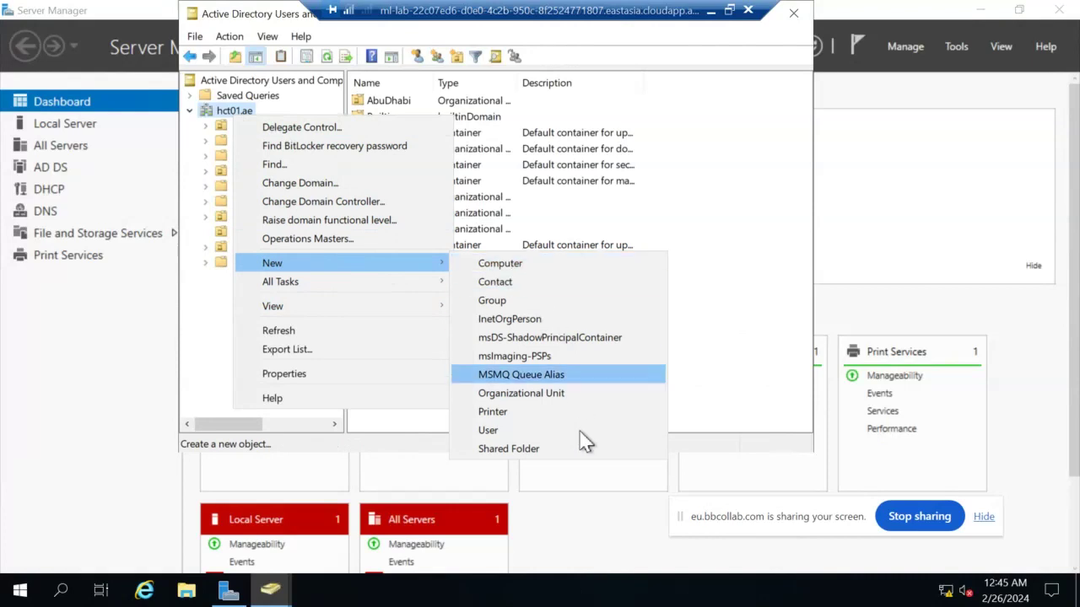
{"action": "left_click", "coordinate": [553, 397]}
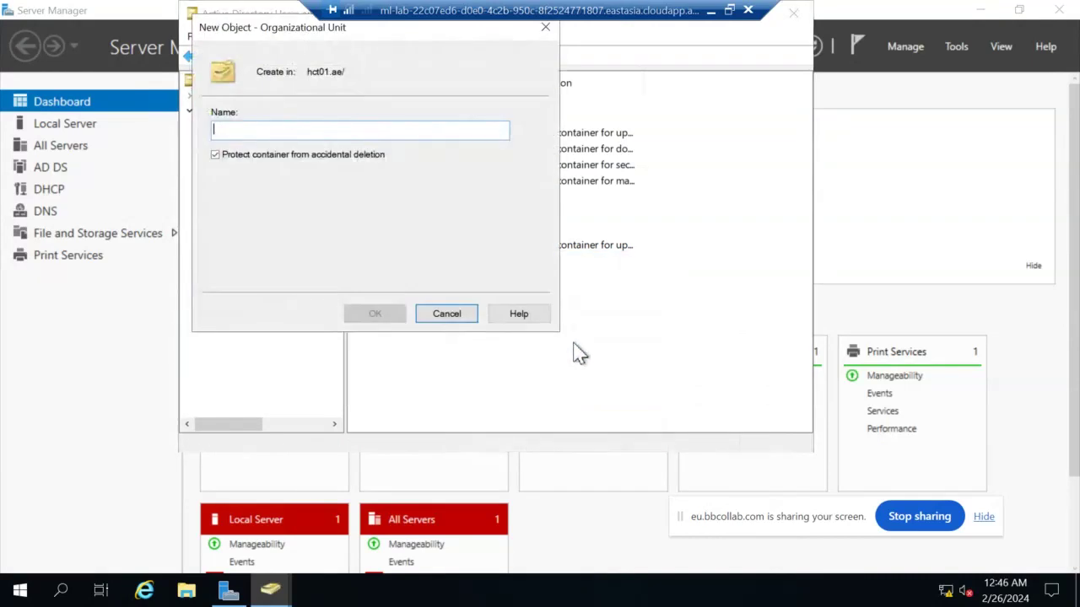
{"action": "type", "text": "RAK"}
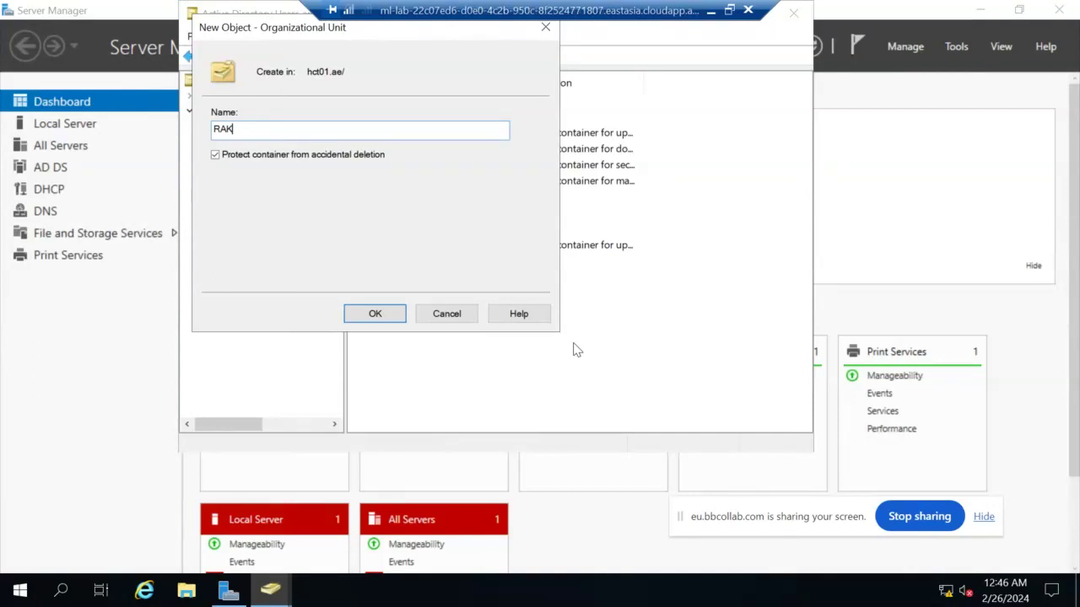
{"action": "type", "text": "1"}
{"action": "left_click", "coordinate": [396, 315]}
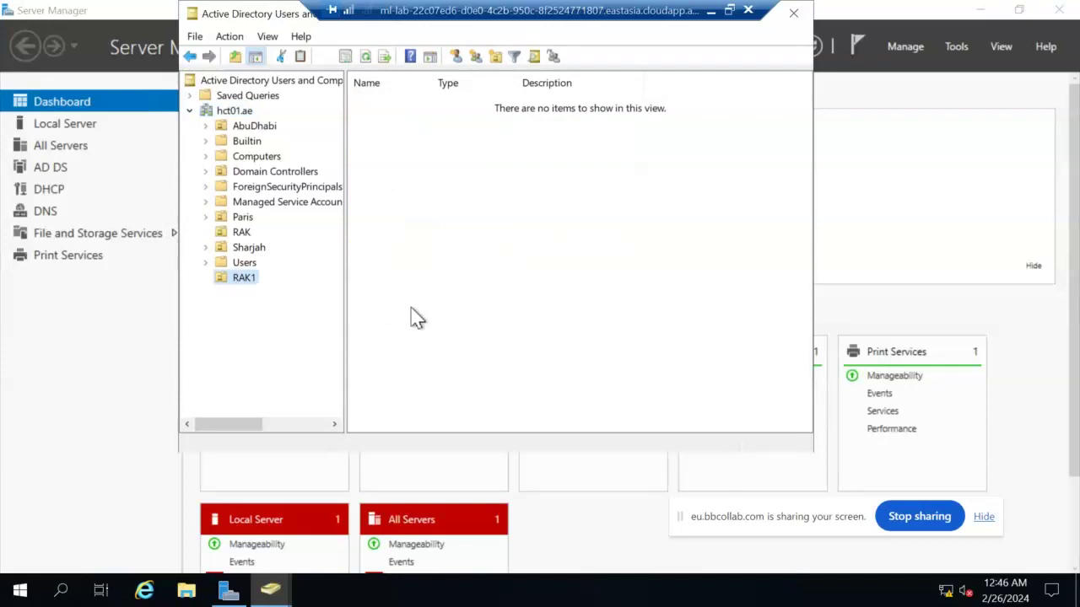
- Create a computer account named HID-SRV10 in the RAK1 OU
{"action": "right_click", "coordinate": [242, 287]}
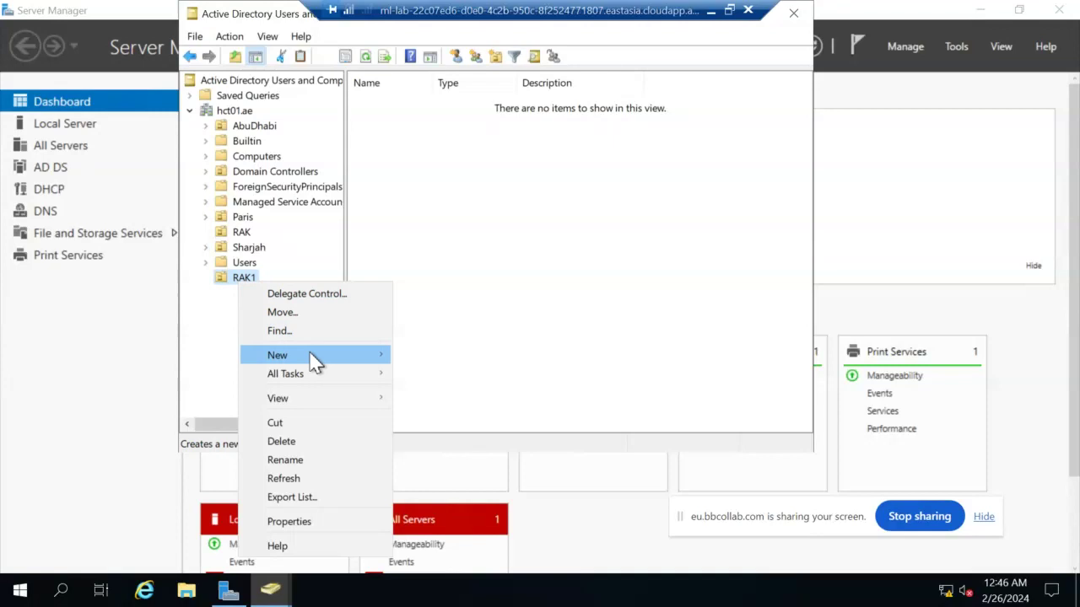
{"action": "mouse_move", "coordinate": [319, 361]}
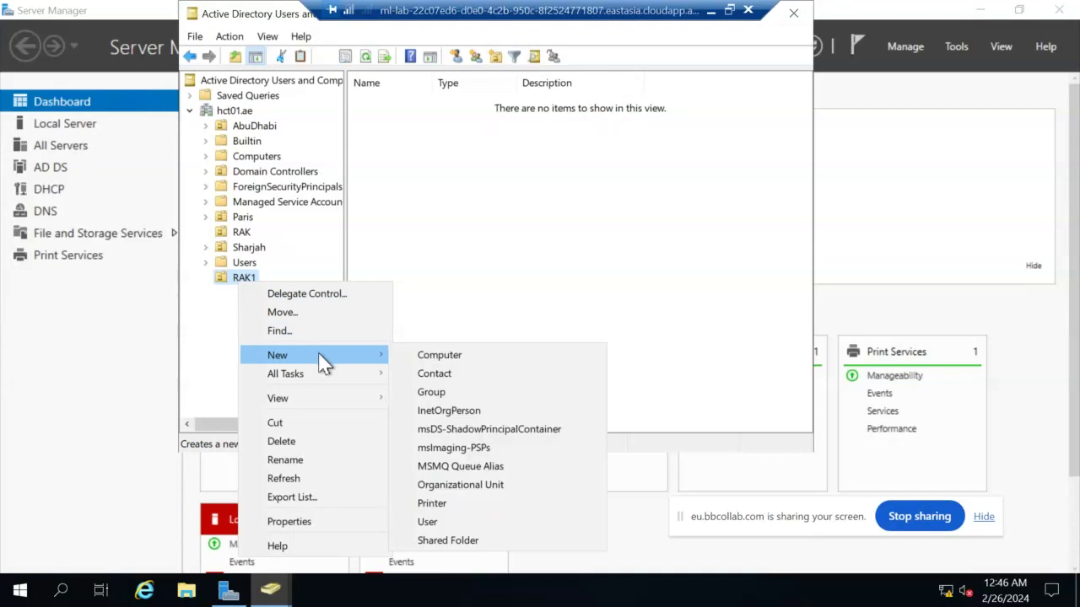
{"action": "left_click", "coordinate": [438, 357]}
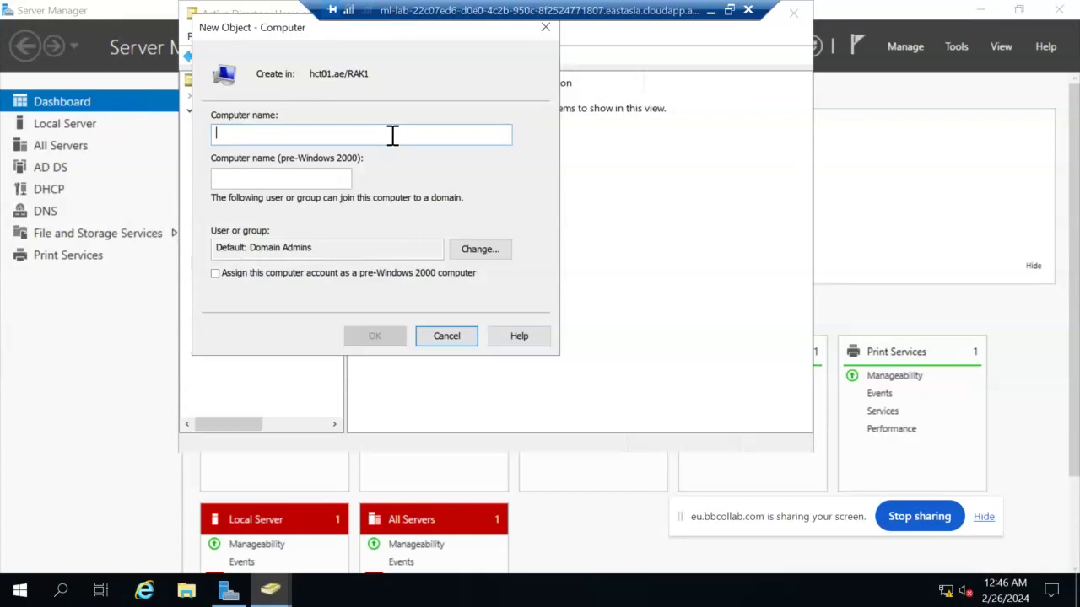
{"action": "type", "text": "HI"}
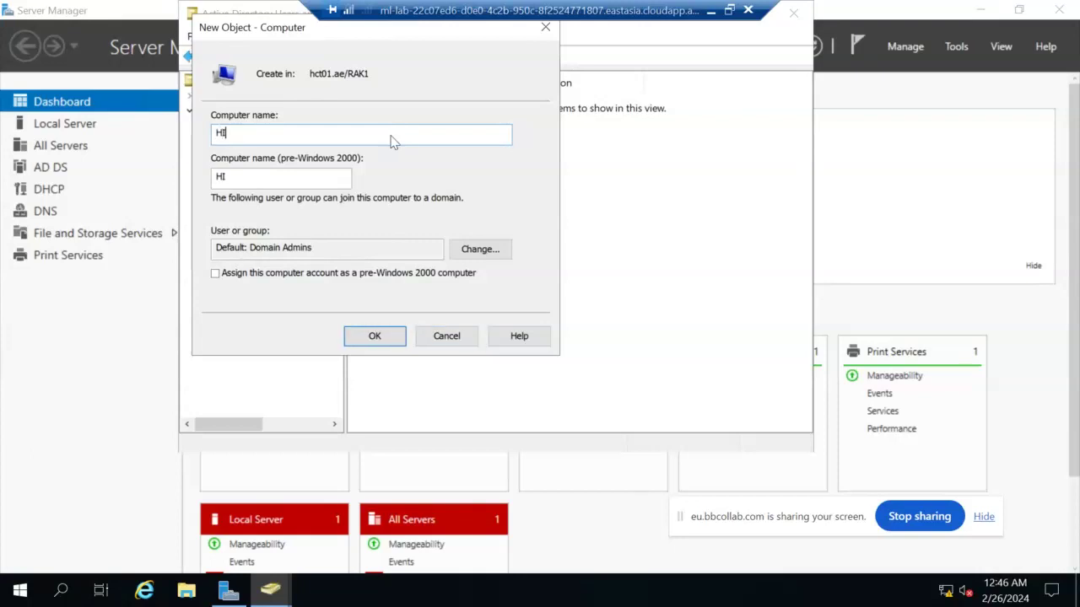
{"action": "type", "text": "D-SRV10"}
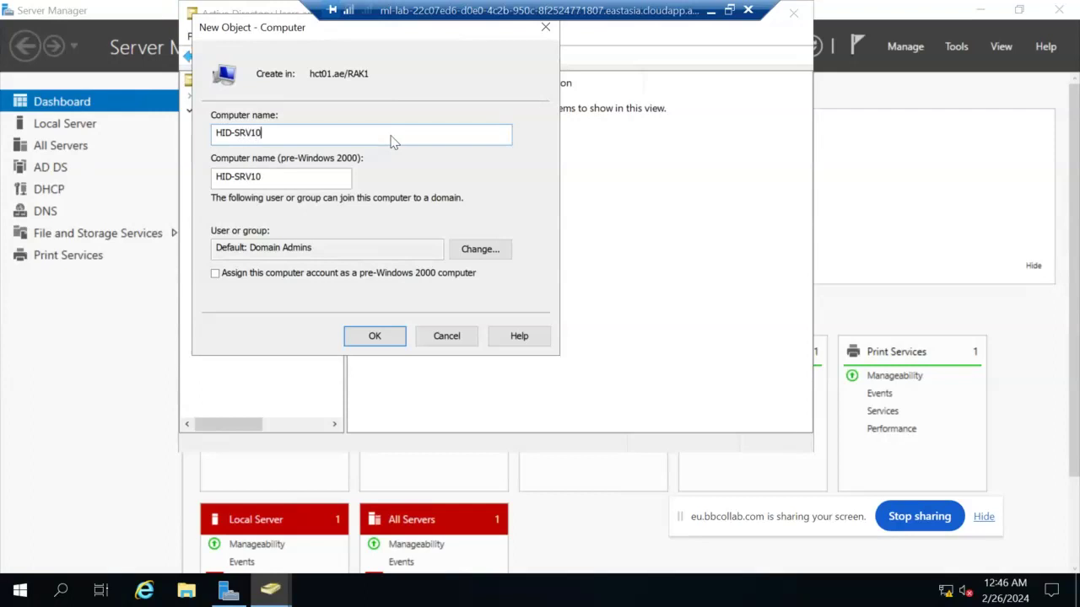
{"action": "left_click", "coordinate": [380, 340]}
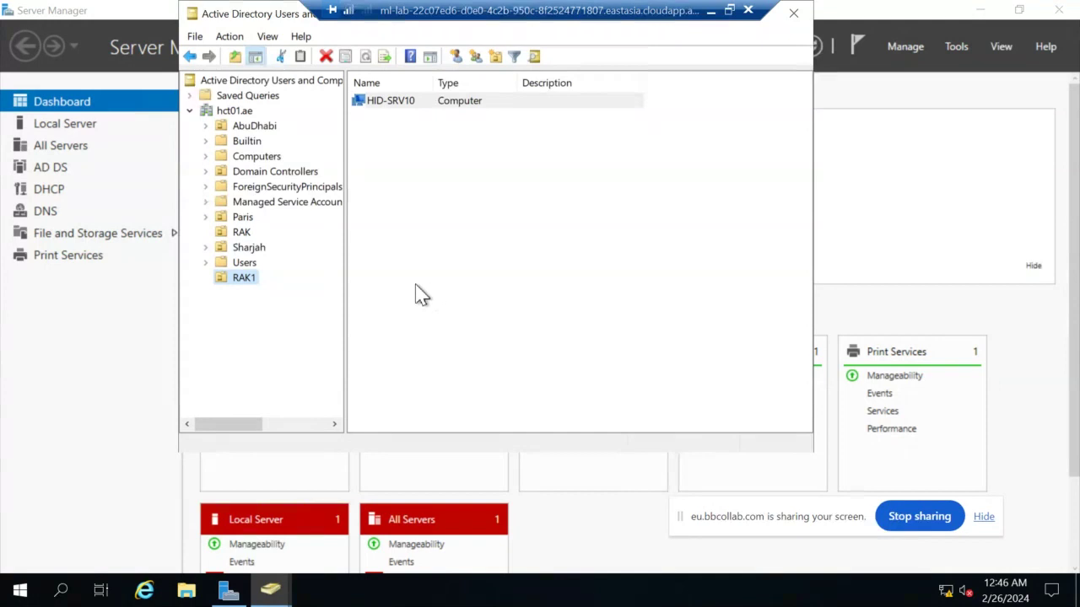
{"action": "right_click", "coordinate": [245, 278]}
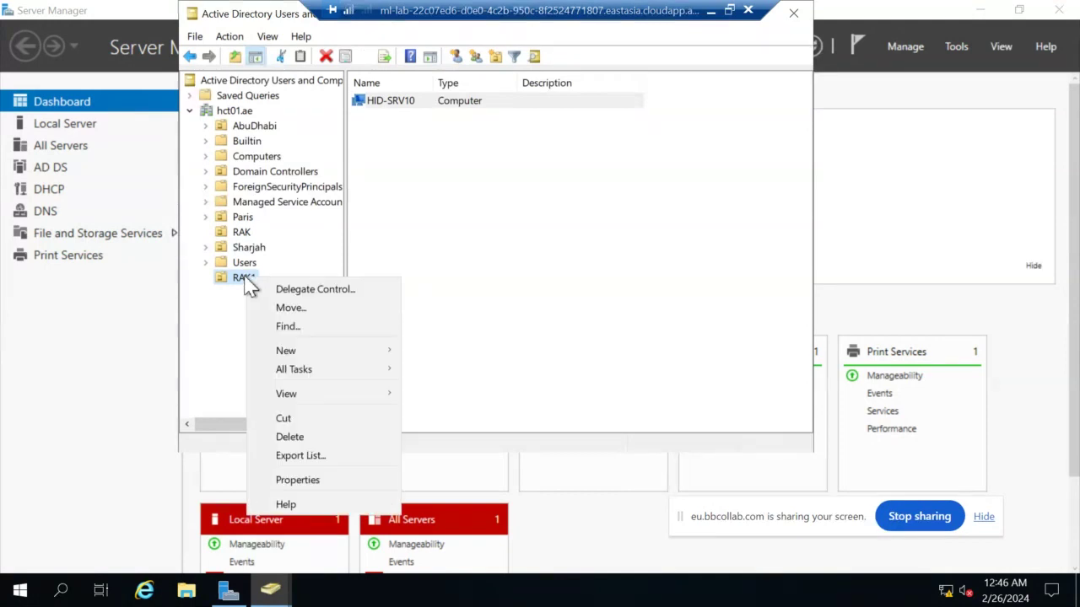
{"action": "mouse_move", "coordinate": [319, 354]}
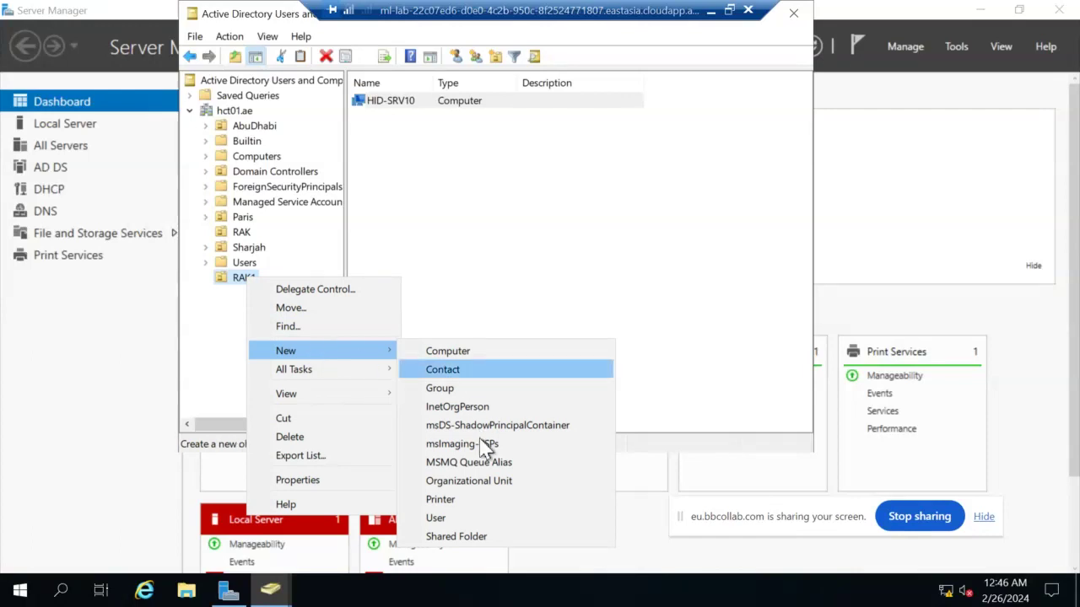
{"action": "left_click", "coordinate": [455, 521]}
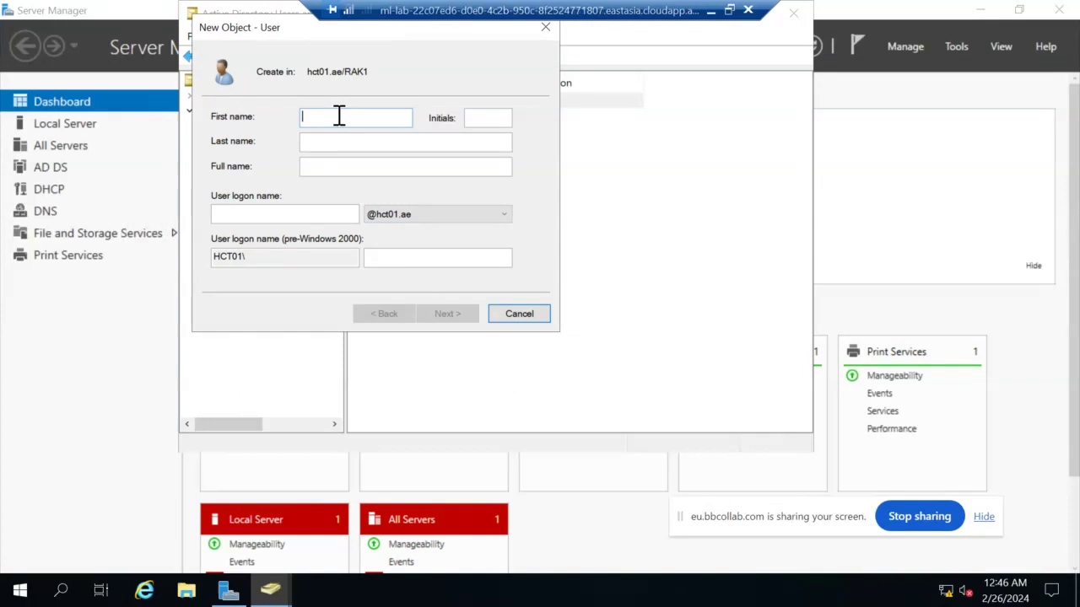
{"action": "type", "text": "Ghanim"}
{"action": "left_click", "coordinate": [521, 316]}
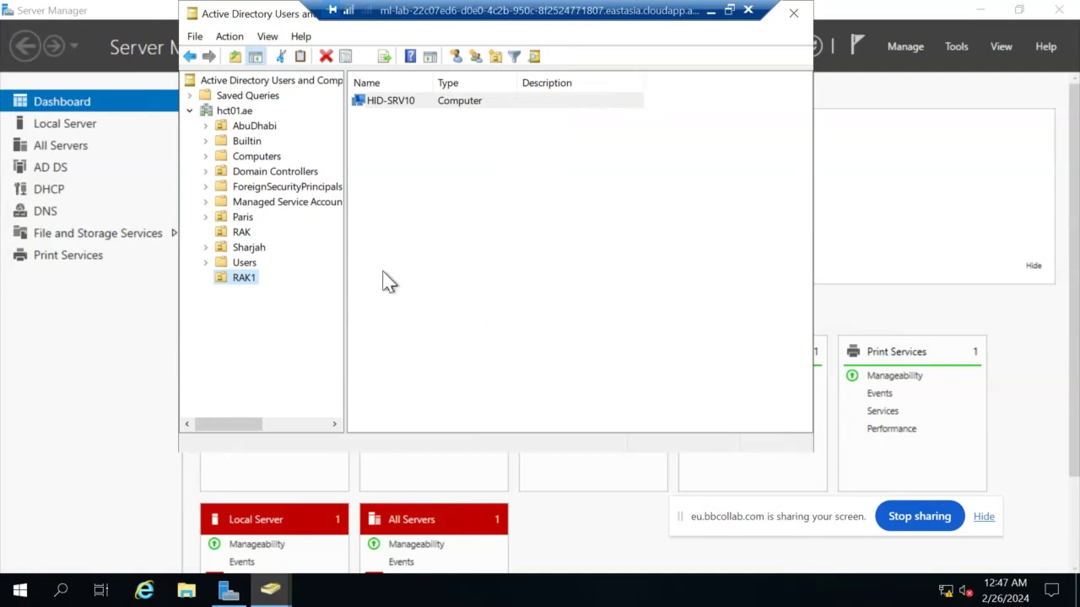
- Select hct01.ae, then collapse and re-expand it to refresh its child OUs
{"action": "left_click", "coordinate": [236, 115]}
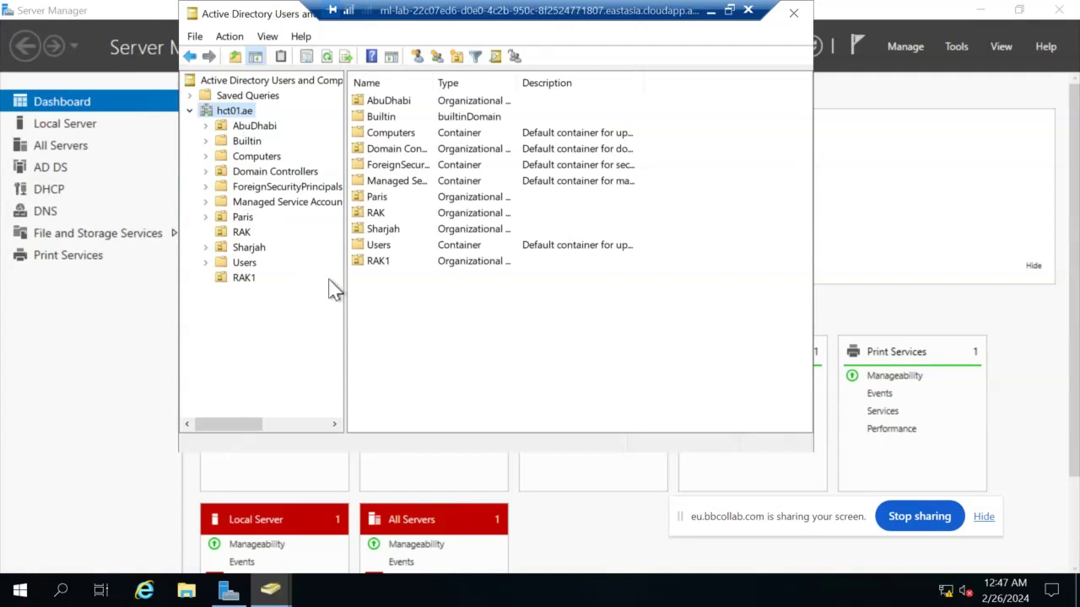
{"action": "double_click", "coordinate": [237, 117]}
{"action": "double_click", "coordinate": [238, 118]}
- Start a new user in Users, entering first name, last name and logon name
{"action": "left_click", "coordinate": [240, 264]}
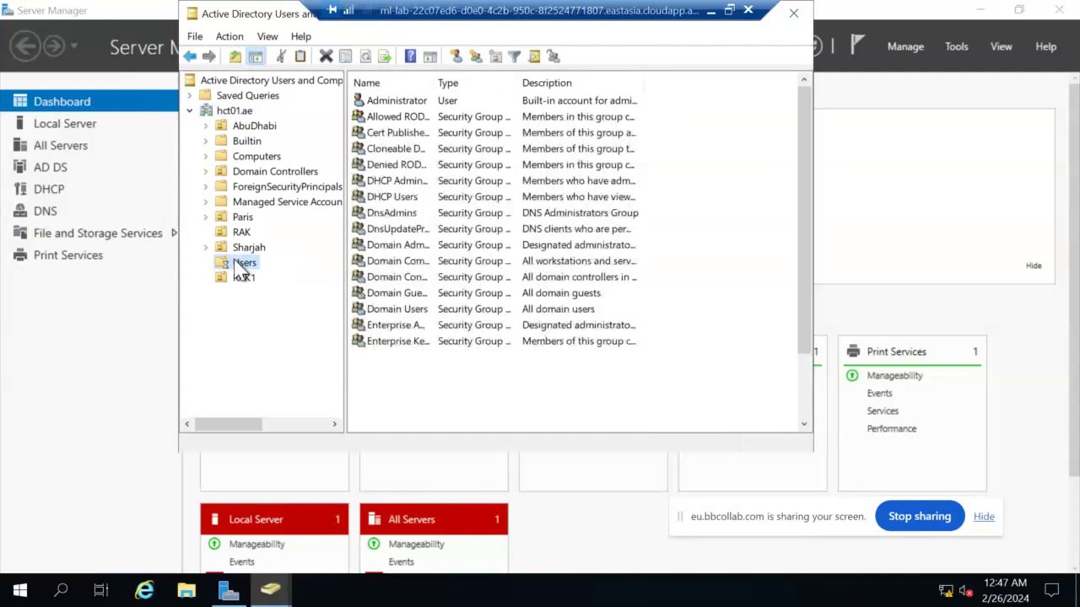
{"action": "right_click", "coordinate": [239, 266]}
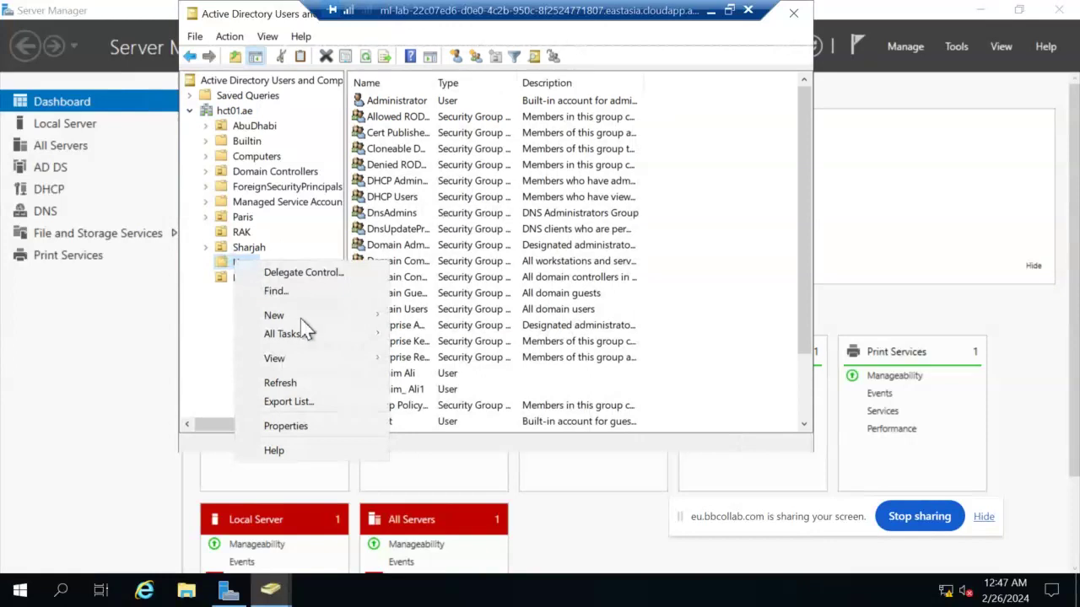
{"action": "mouse_move", "coordinate": [314, 323]}
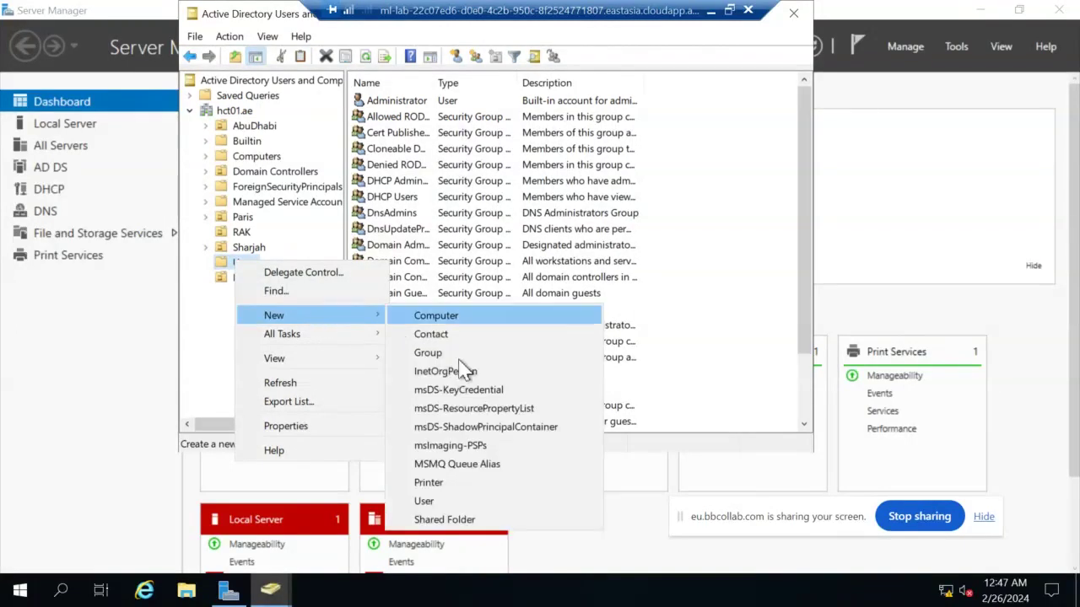
{"action": "left_click", "coordinate": [450, 501]}
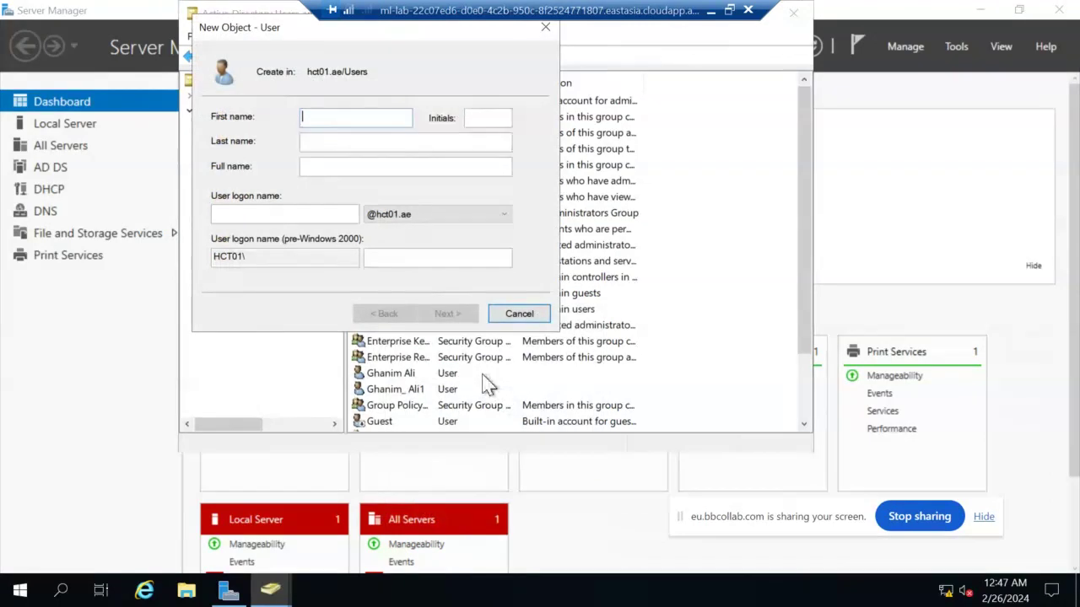
{"action": "left_click", "coordinate": [363, 144]}
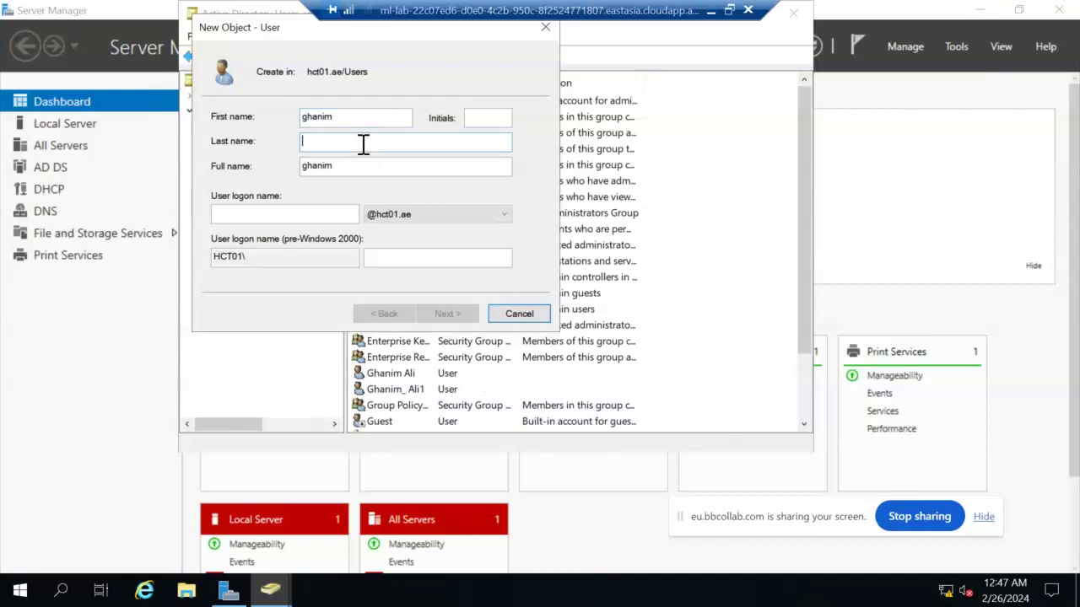
{"action": "left_click", "coordinate": [240, 214]}
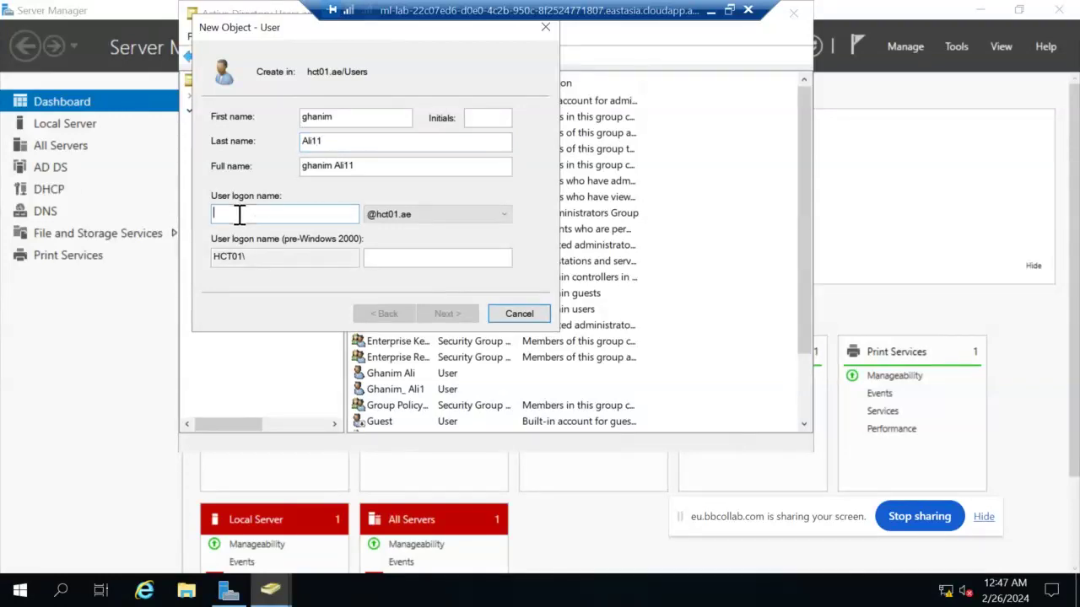
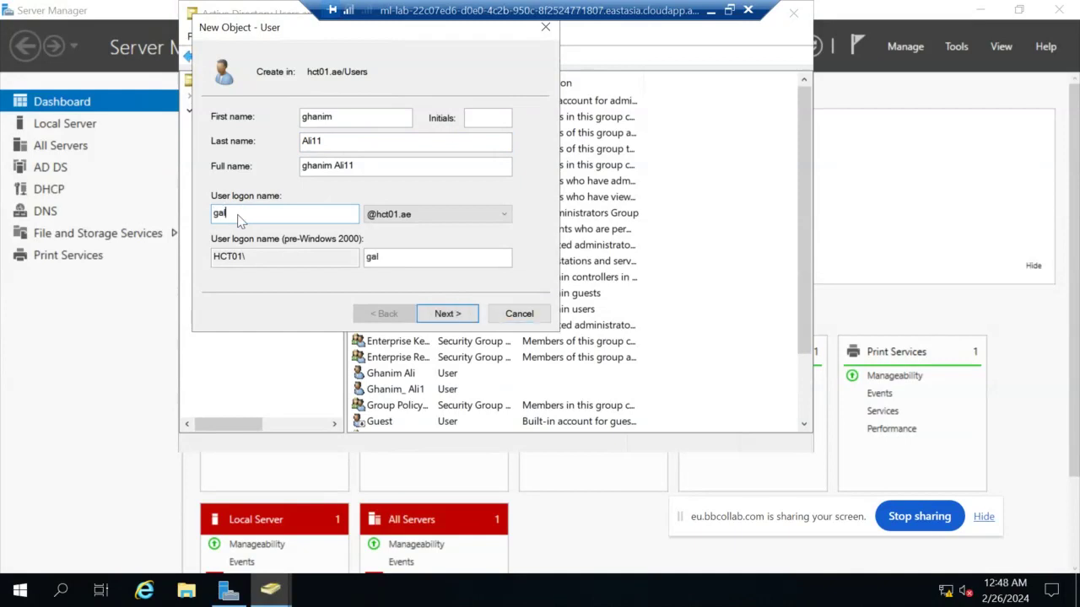
- Dismiss the duplicate logon-name error, append 1 to the logon name, and continue
{"action": "left_click", "coordinate": [453, 316]}
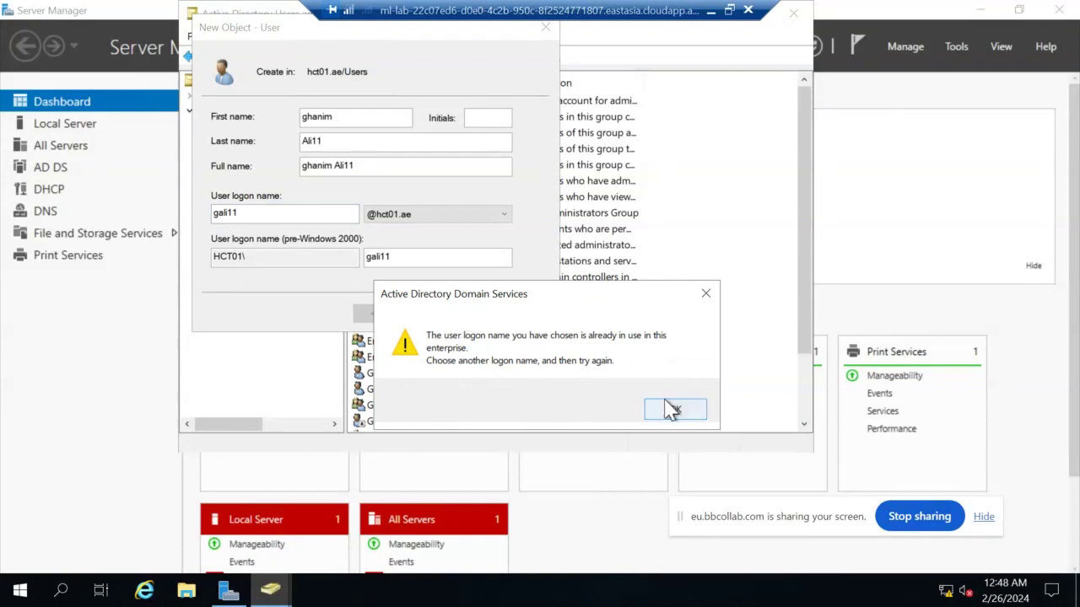
{"action": "key", "text": "Return"}
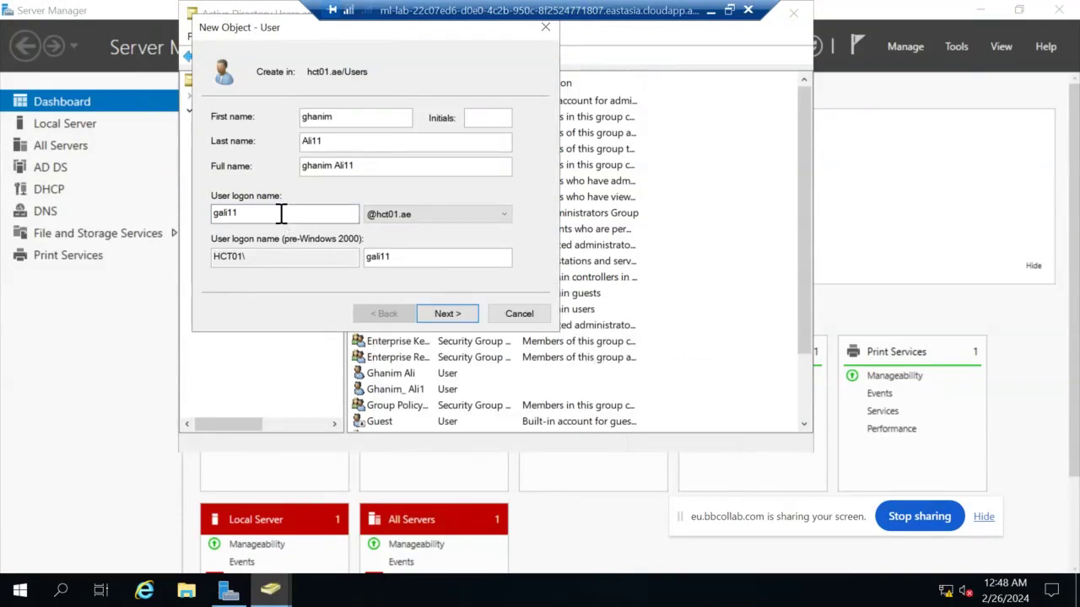
{"action": "left_click", "coordinate": [281, 214]}
{"action": "type", "text": "1"}
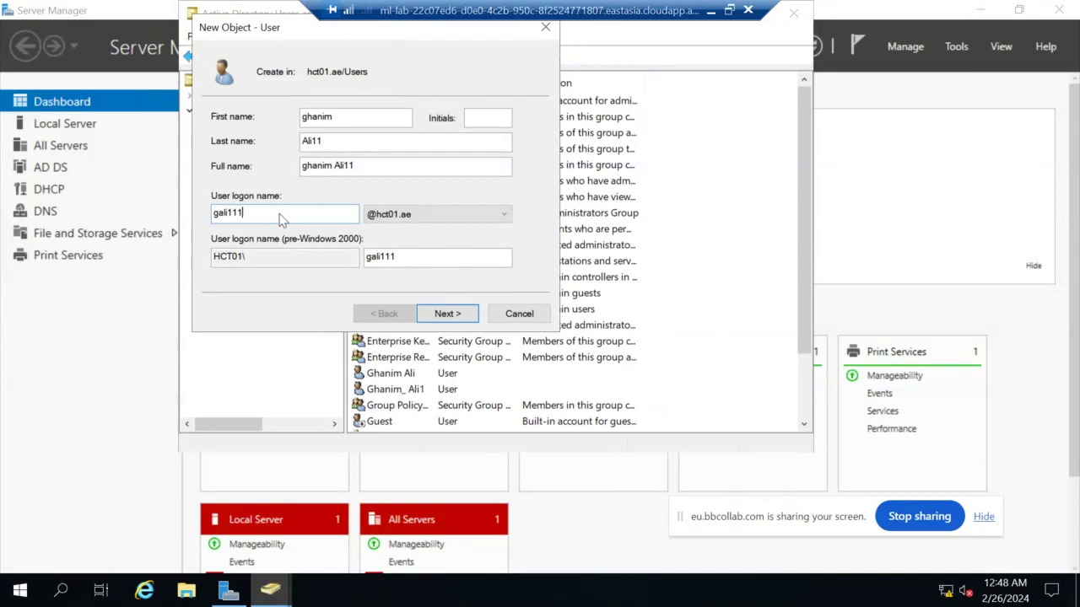
{"action": "left_click", "coordinate": [441, 315]}
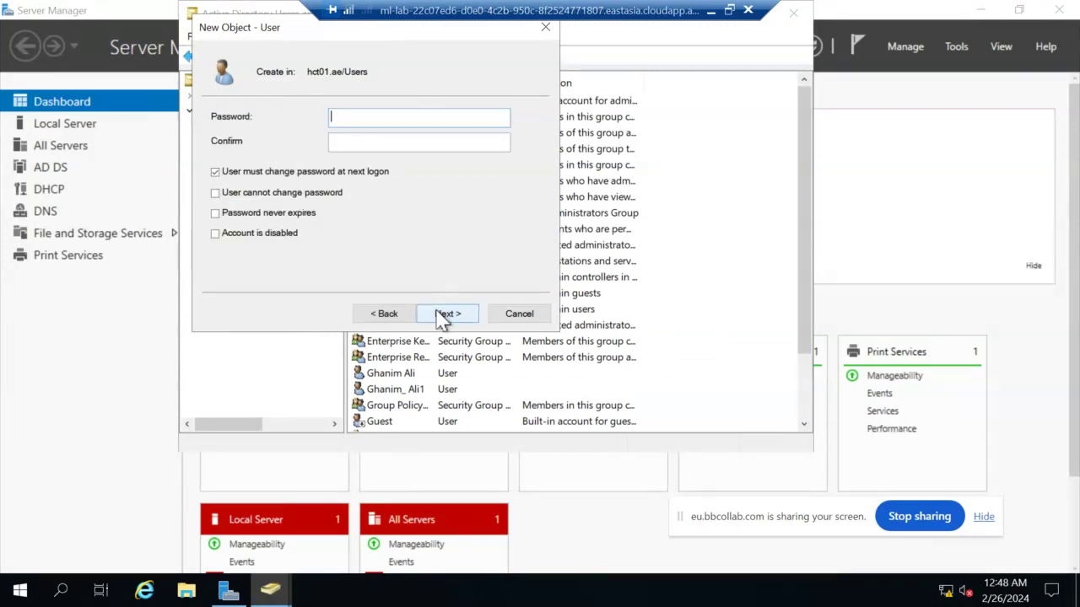
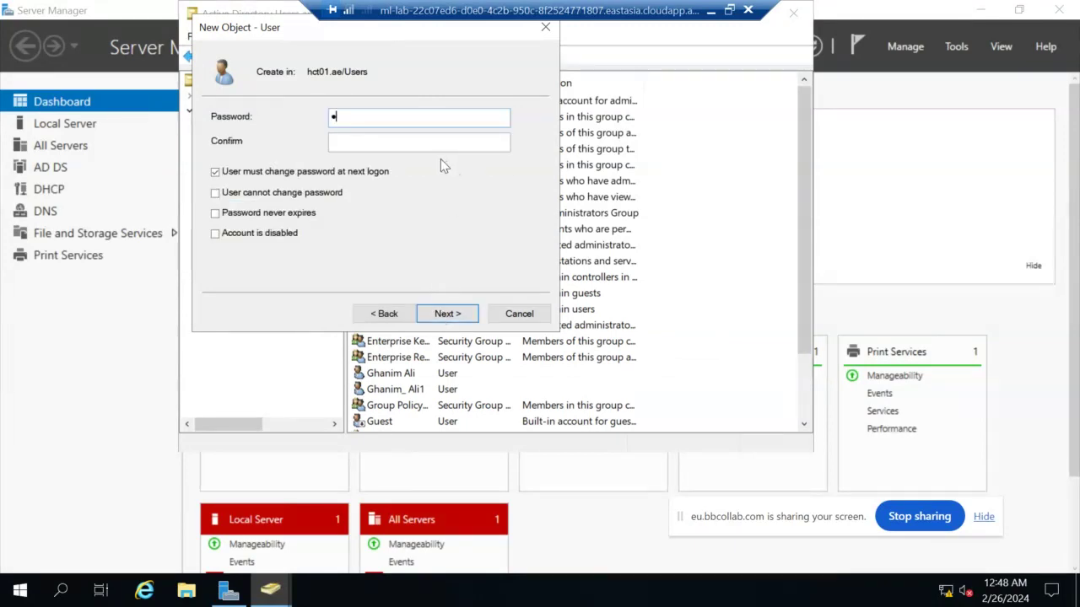
- Enter and confirm the account password, then finish the new-user wizard
{"action": "key", "text": "Tab"}
{"action": "left_click", "coordinate": [445, 316]}
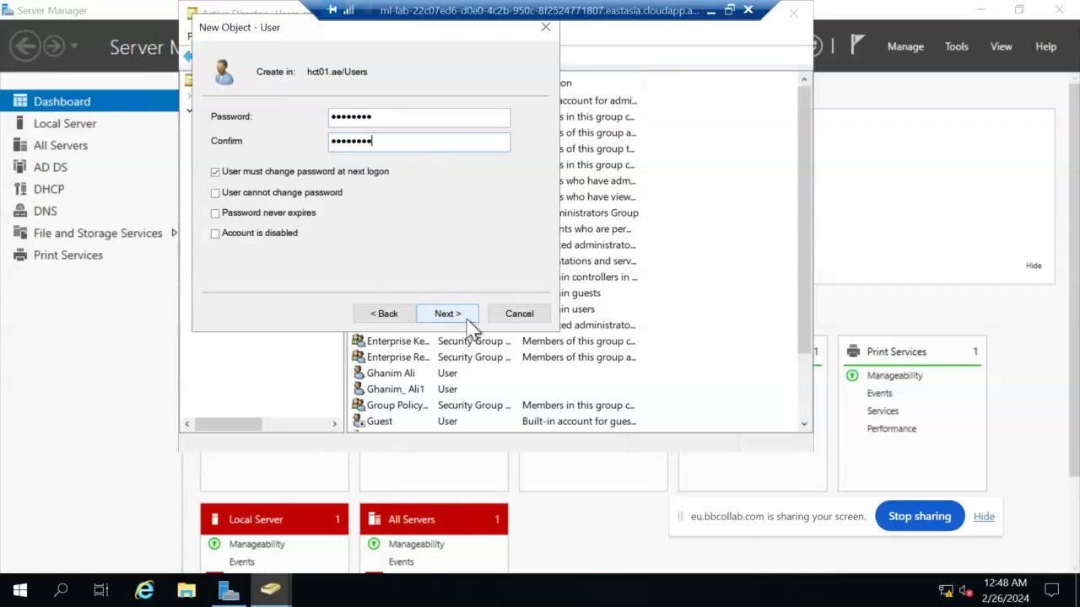
{"action": "left_click", "coordinate": [469, 318]}
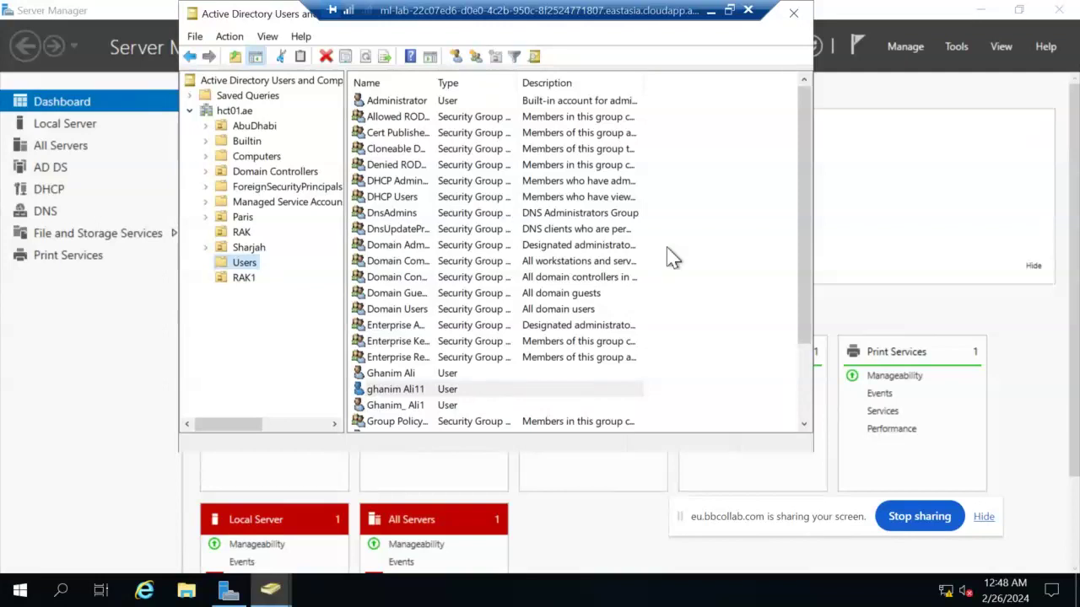
- Open the IAB manual PDF in Chrome and select Wkstn8 in Exercise 7-3 step 4
{"action": "left_click", "coordinate": [709, 12]}
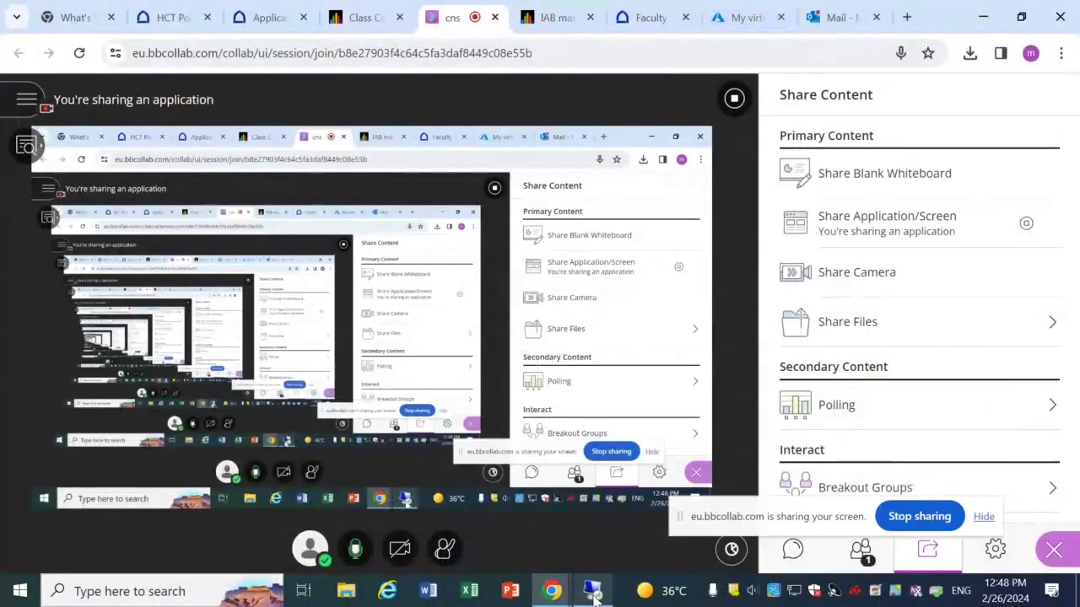
{"action": "left_click", "coordinate": [555, 19]}
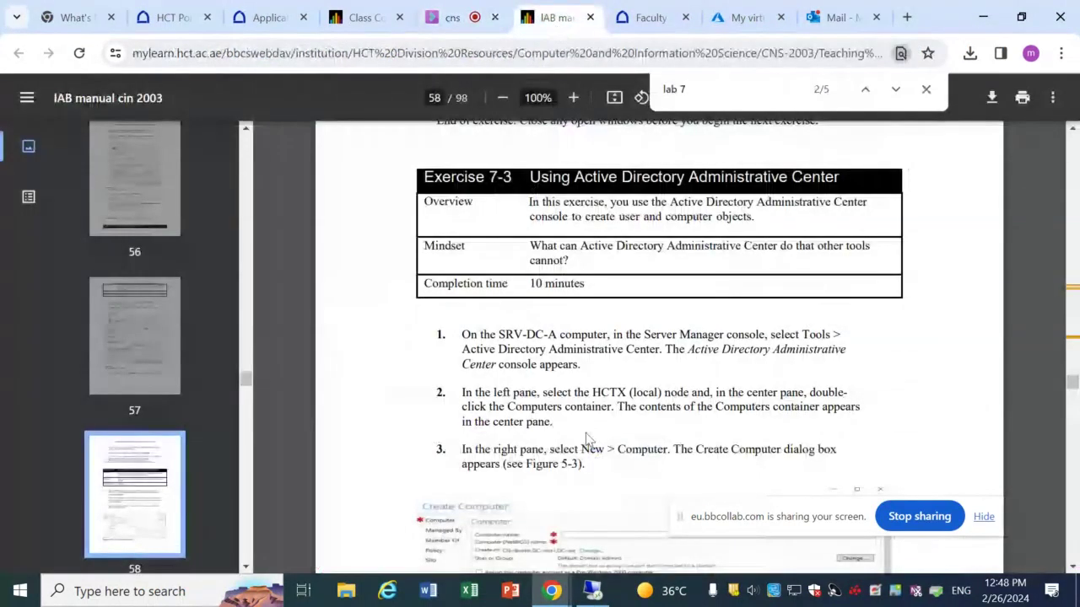
{"action": "scroll", "coordinate": [523, 399], "scroll_direction": "down", "scroll_amount": 2}
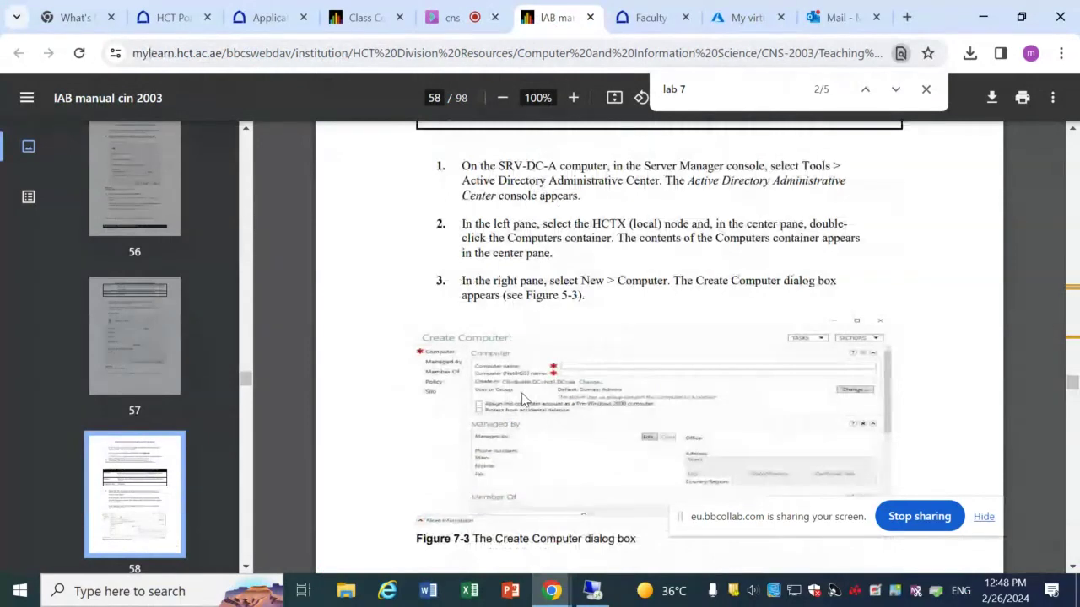
{"action": "scroll", "coordinate": [506, 395], "scroll_direction": "down", "scroll_amount": 3}
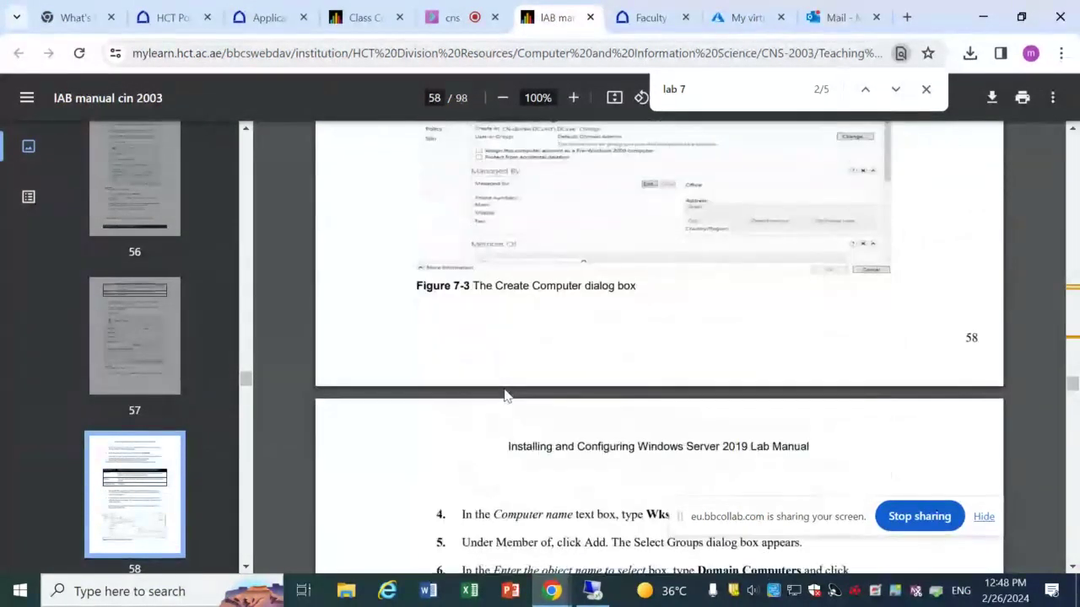
{"action": "scroll", "coordinate": [504, 395], "scroll_direction": "down", "scroll_amount": 2}
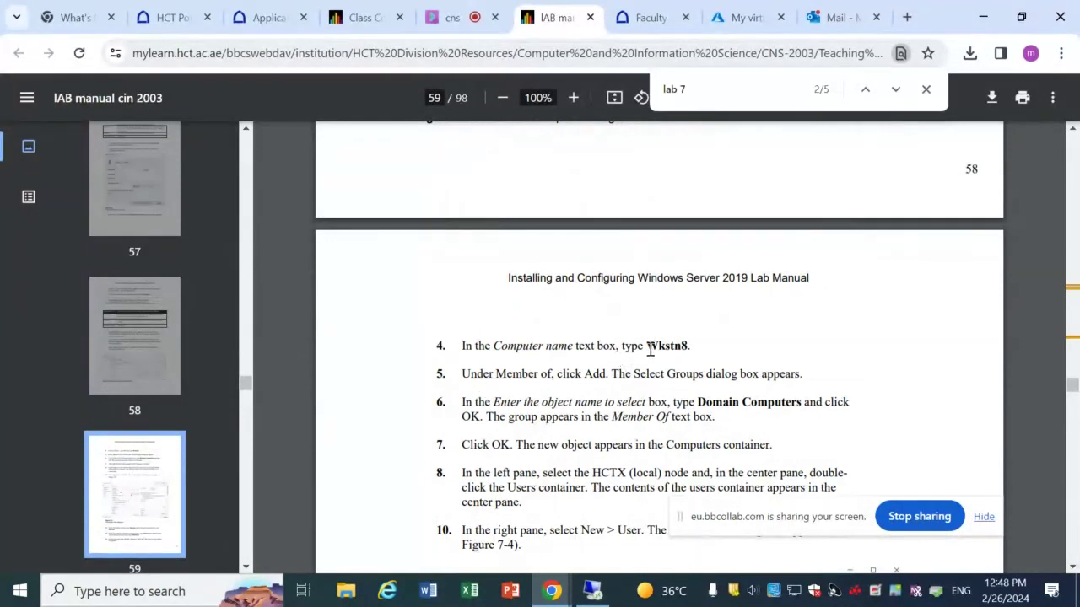
{"action": "left_click_drag", "start_coordinate": [646, 346], "coordinate": [690, 343]}
- Scroll back up through Exercise 7-3 to review its earlier steps
{"action": "scroll", "coordinate": [549, 366], "scroll_direction": "up", "scroll_amount": 2}
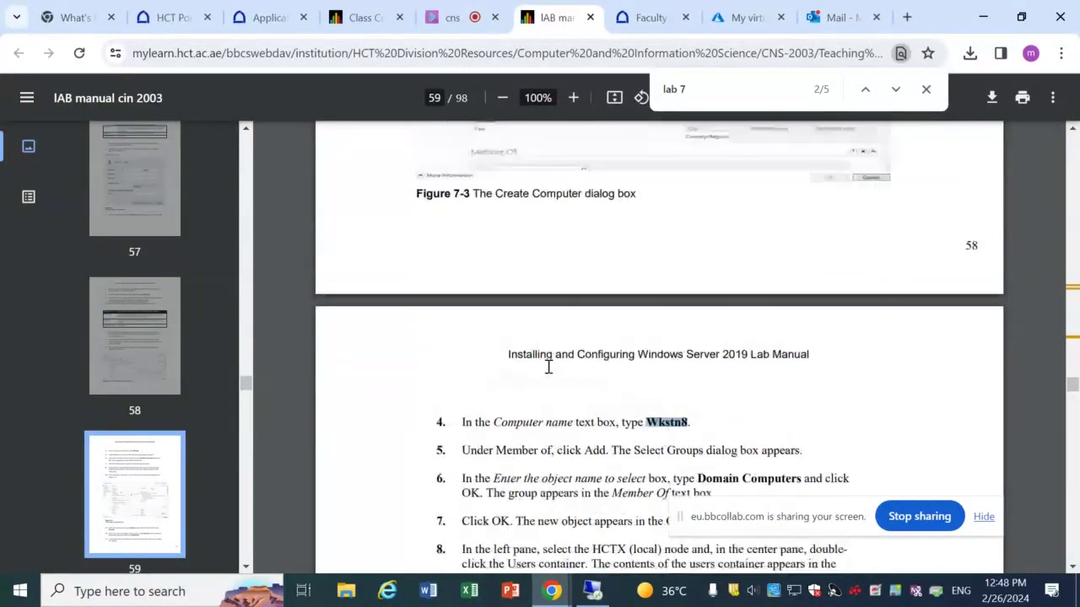
{"action": "scroll", "coordinate": [549, 366], "scroll_direction": "up", "scroll_amount": 3}
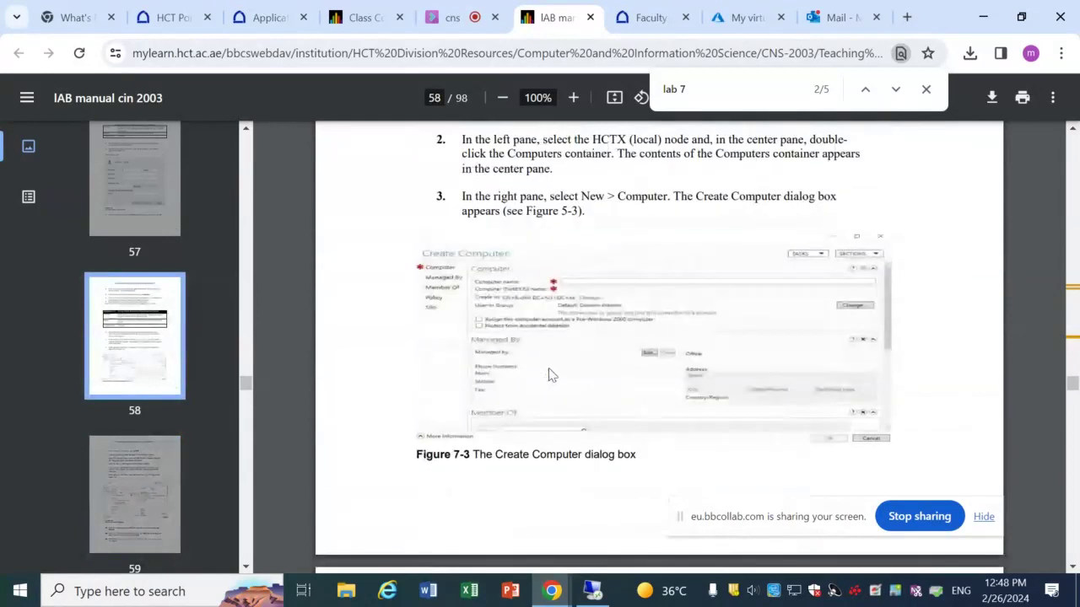
{"action": "scroll", "coordinate": [537, 377], "scroll_direction": "up", "scroll_amount": 2}
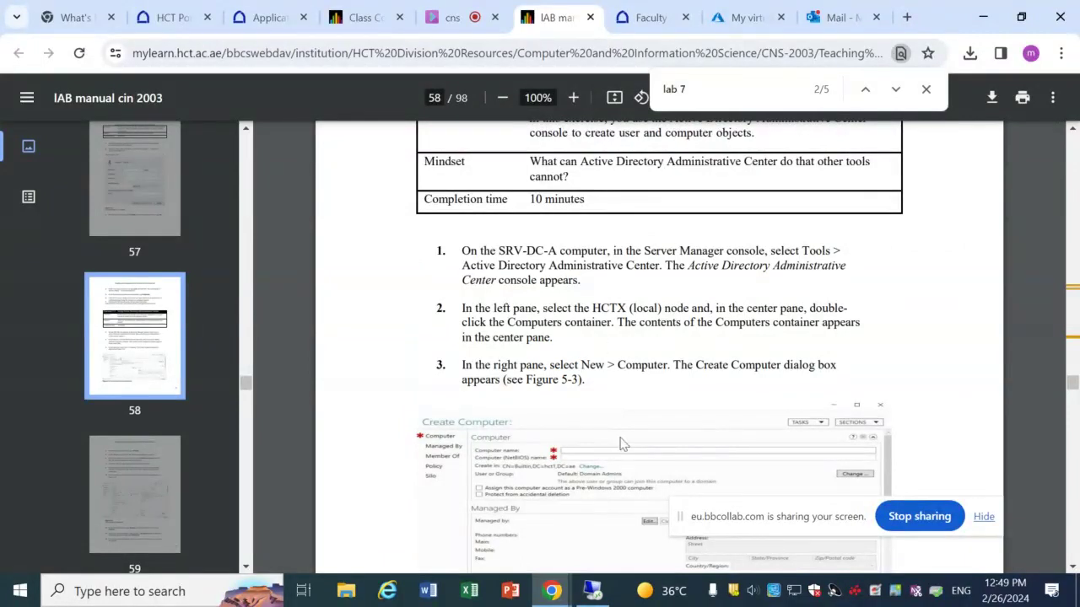
{"action": "scroll", "coordinate": [511, 417], "scroll_direction": "up", "scroll_amount": 1}
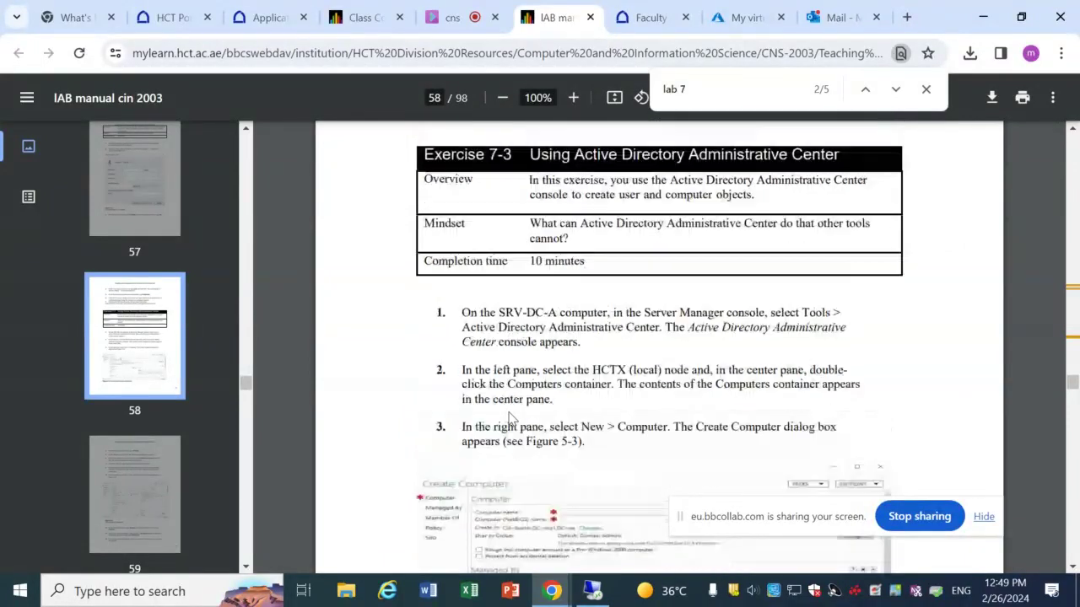
{"action": "scroll", "coordinate": [511, 417], "scroll_direction": "up", "scroll_amount": 3}
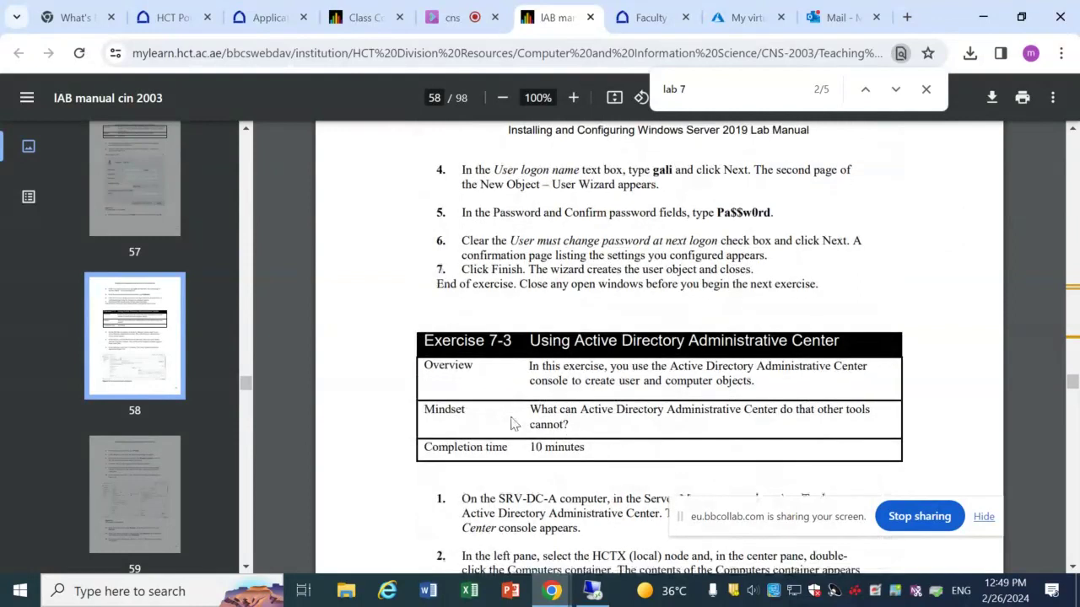
{"action": "scroll", "coordinate": [513, 423], "scroll_direction": "down", "scroll_amount": 12}
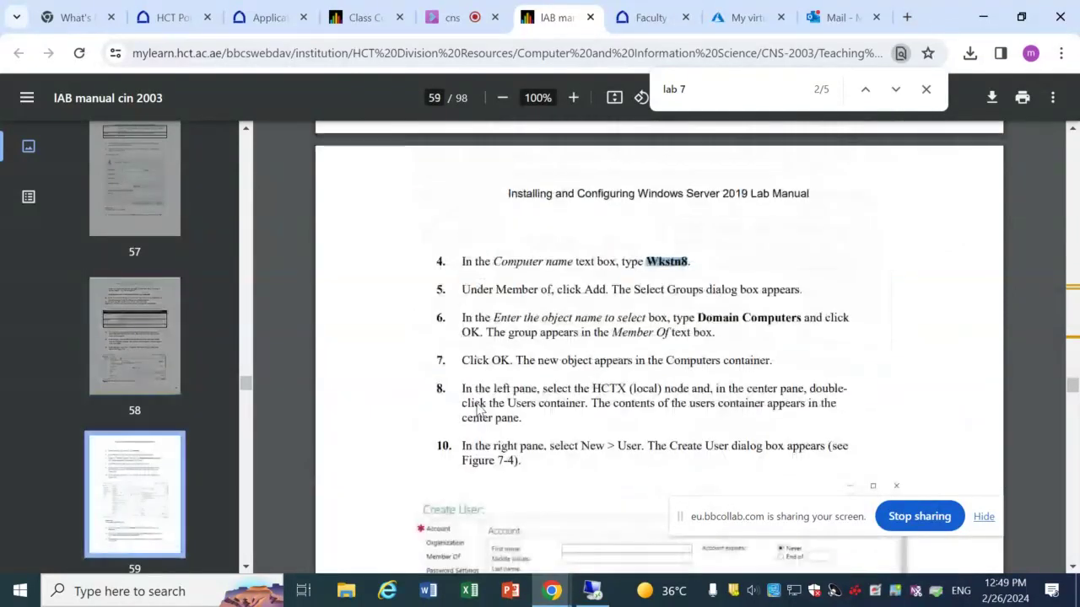
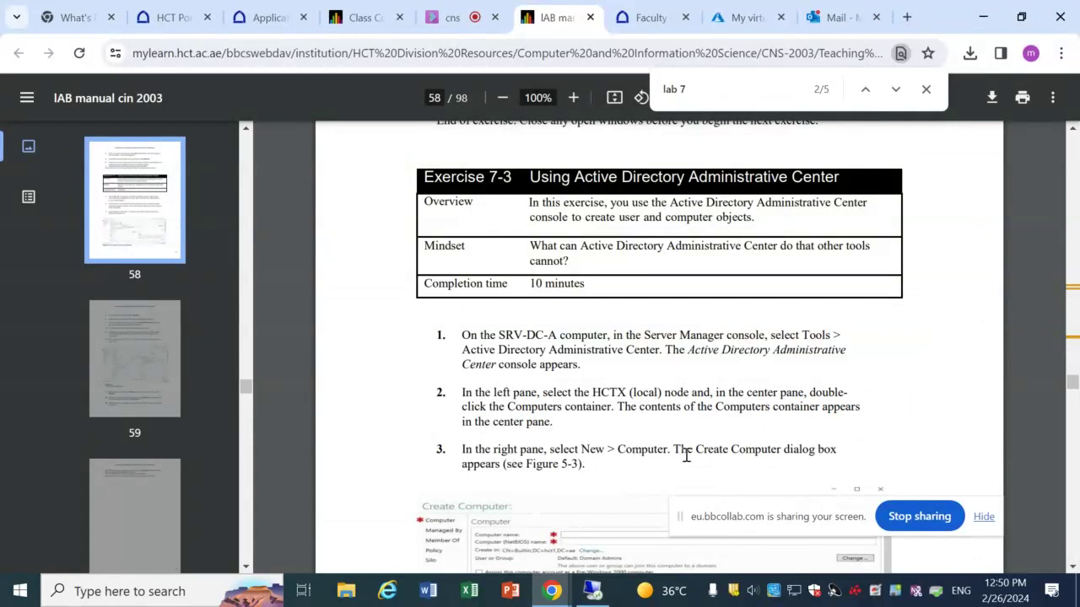
- Scroll the PDF lab manual past Figure 7-3 to page 59, where the Wkstn8 naming steps begin
{"action": "scroll", "coordinate": [687, 456], "scroll_direction": "down", "scroll_amount": 5}
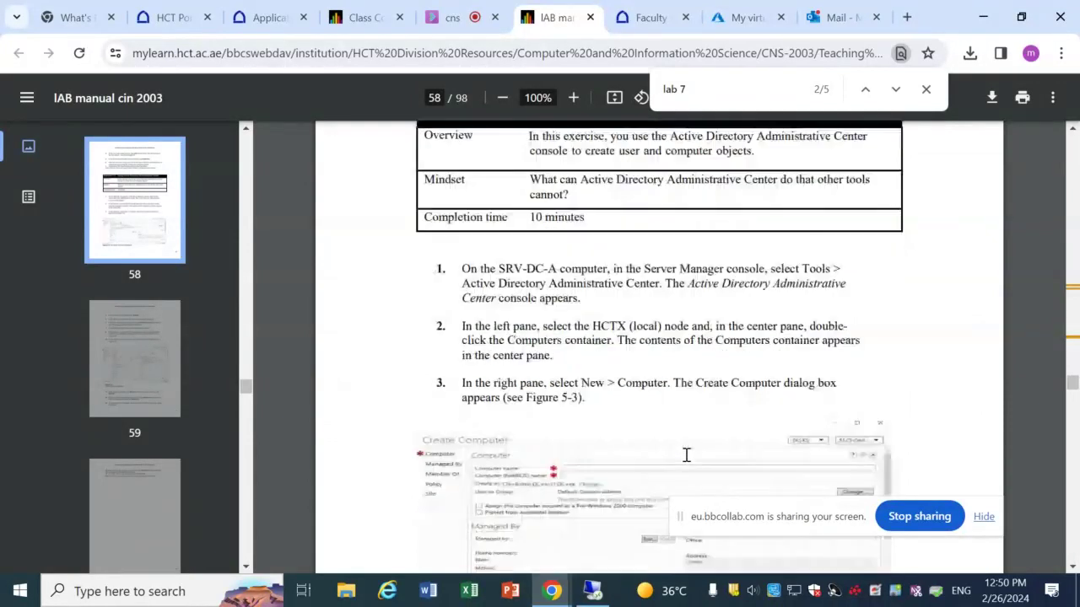
{"action": "scroll", "coordinate": [581, 468], "scroll_direction": "down", "scroll_amount": 1}
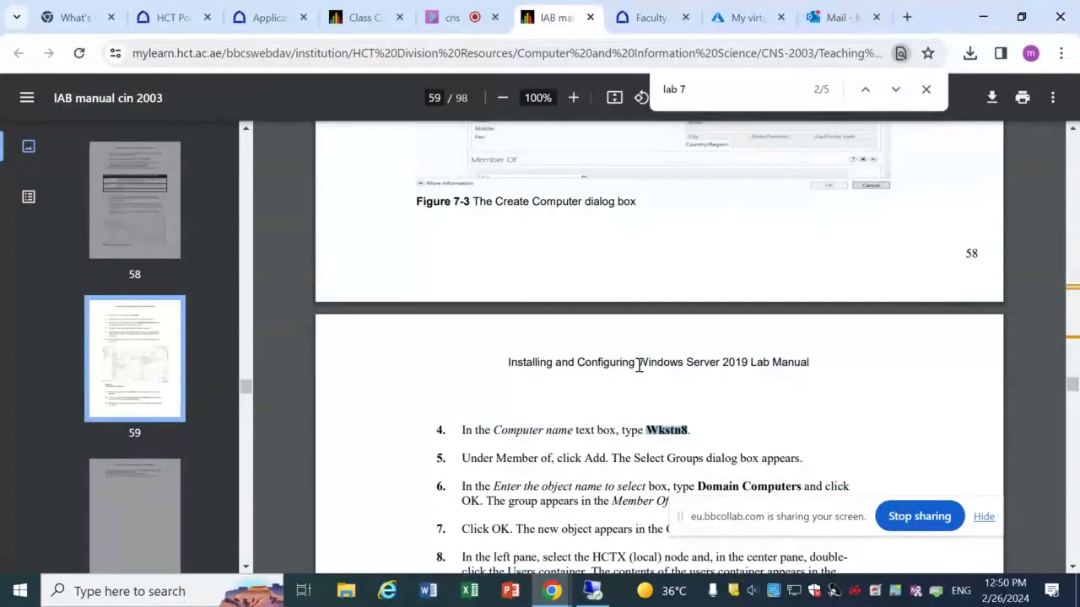
- Bring the remote server session forward and launch Active Directory Administrative Center from Tools
{"action": "mouse_move", "coordinate": [593, 595]}
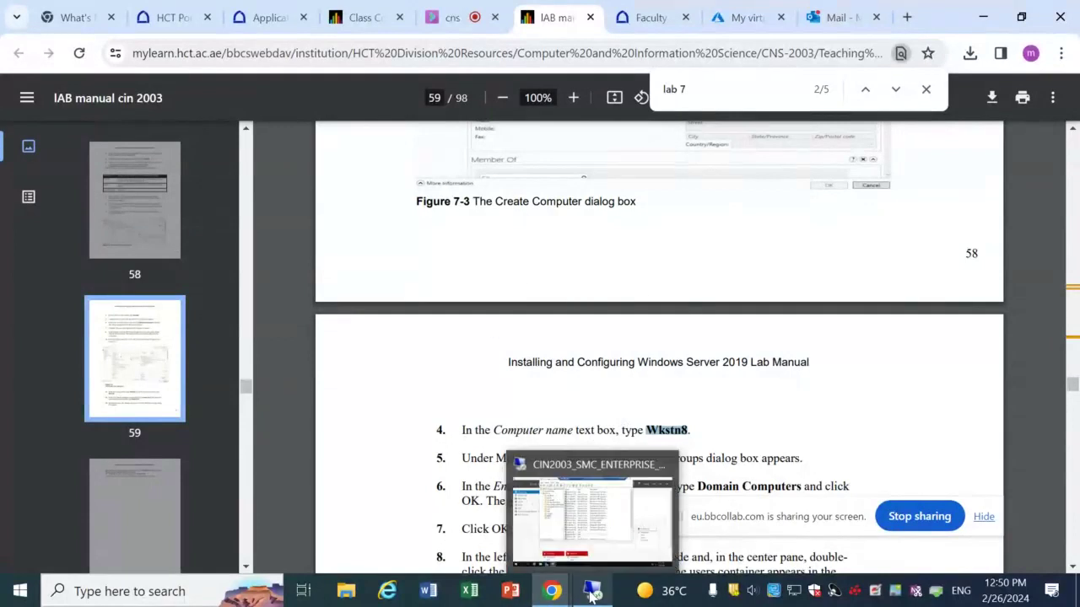
{"action": "left_click", "coordinate": [567, 555]}
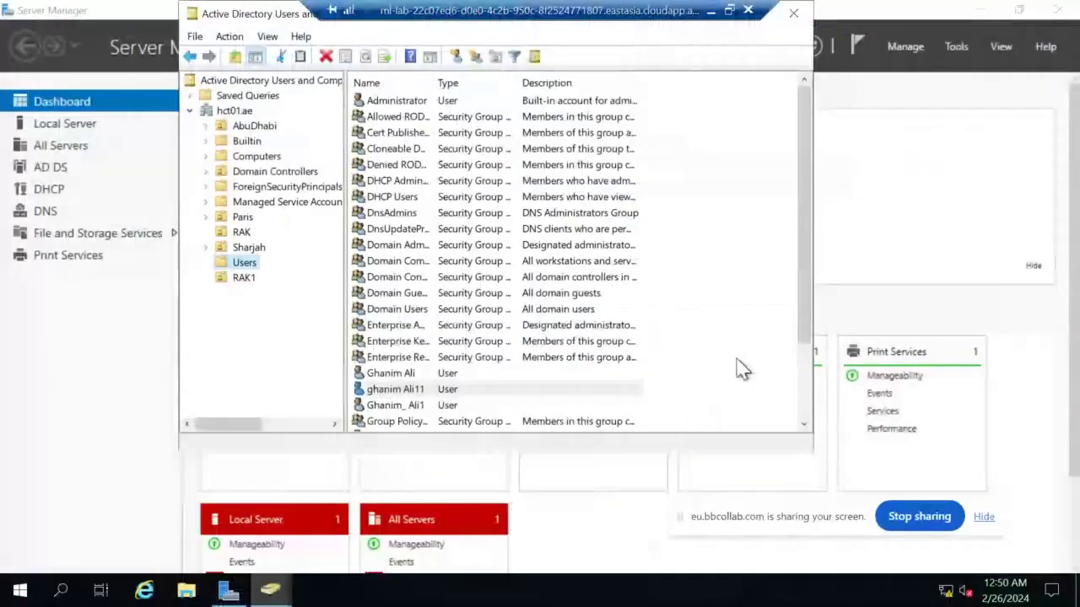
{"action": "left_click", "coordinate": [966, 59]}
{"action": "left_click", "coordinate": [928, 71]}
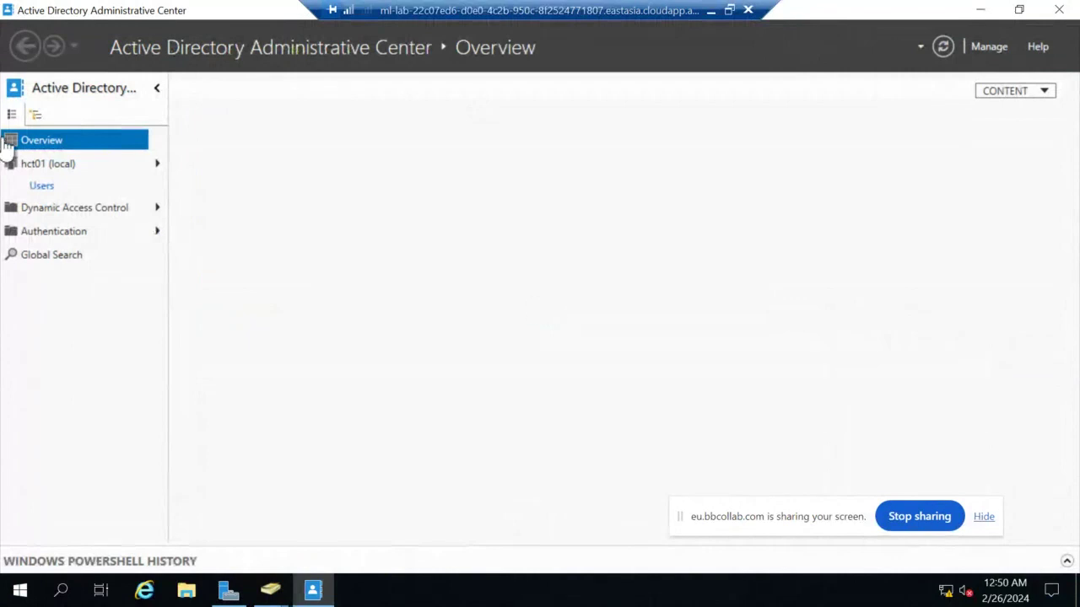
- Open the hct01 Computers container and start a New > Computer object
{"action": "mouse_move", "coordinate": [53, 167]}
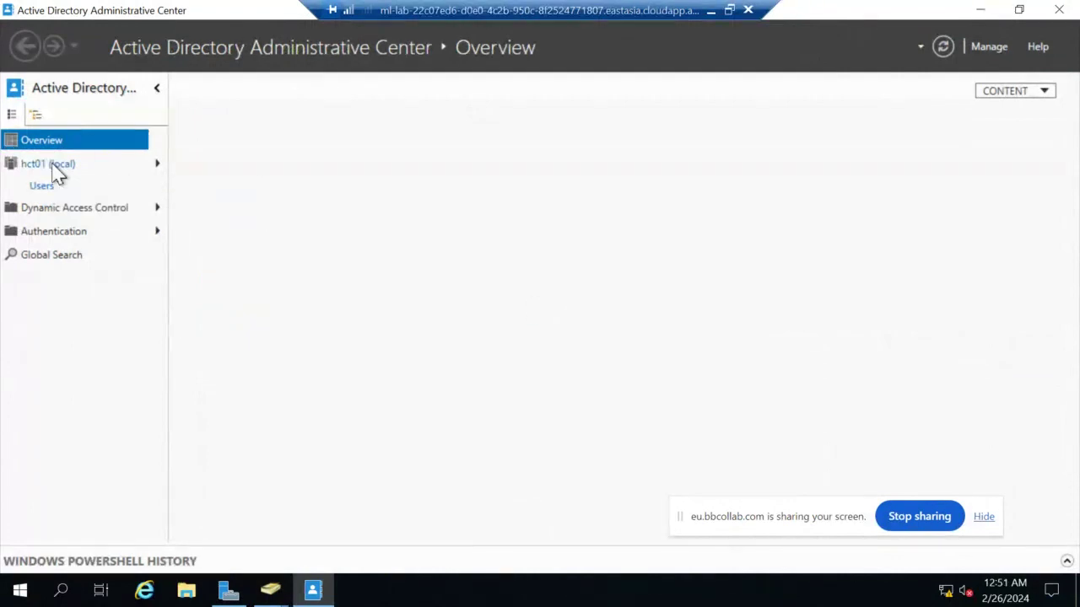
{"action": "left_click", "coordinate": [48, 165]}
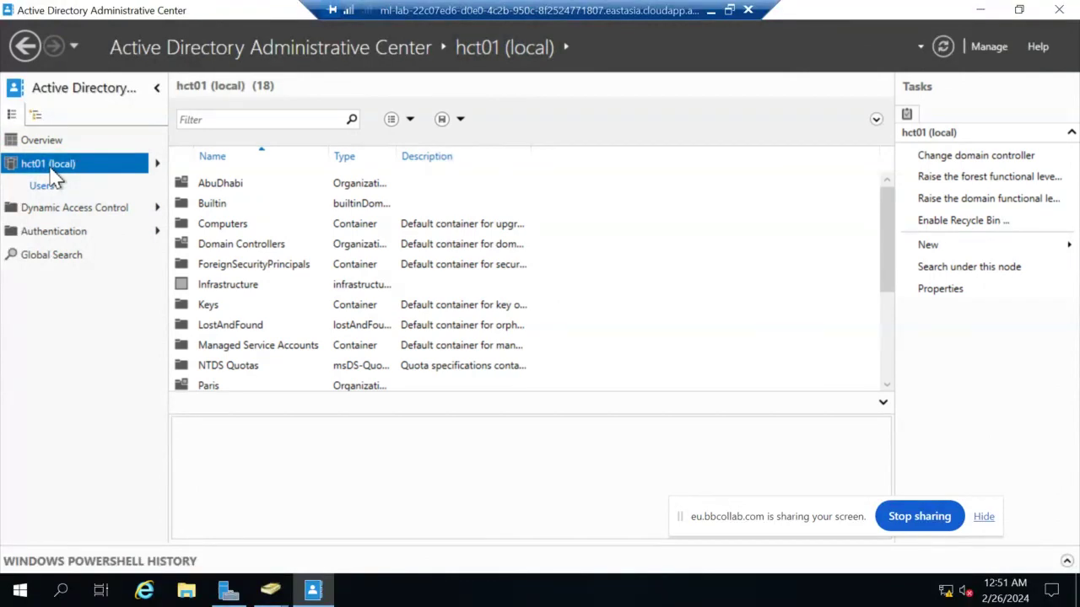
{"action": "left_click", "coordinate": [239, 228]}
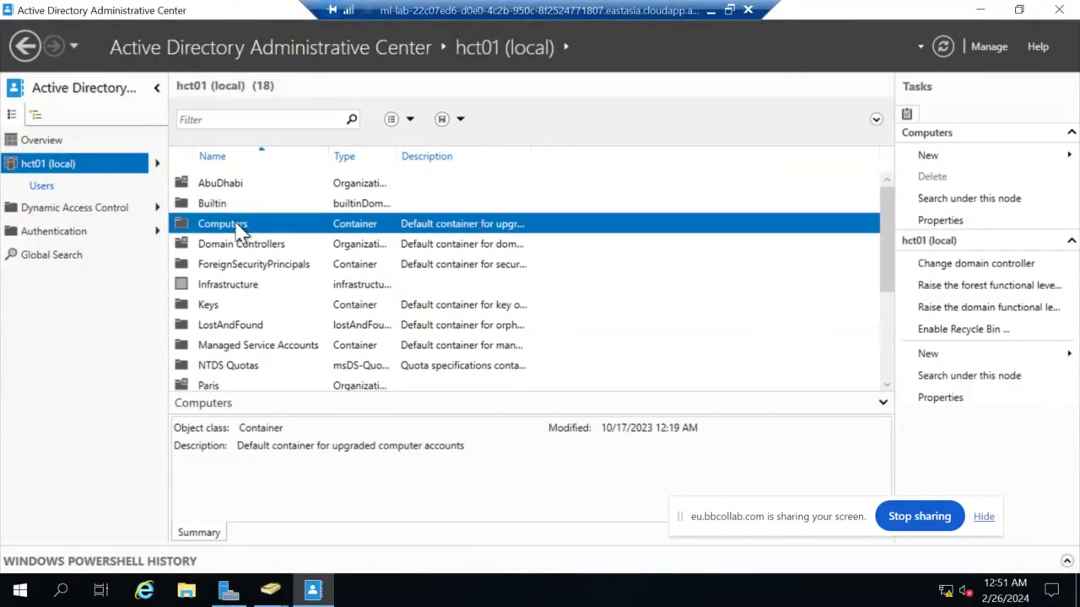
{"action": "double_click", "coordinate": [239, 226]}
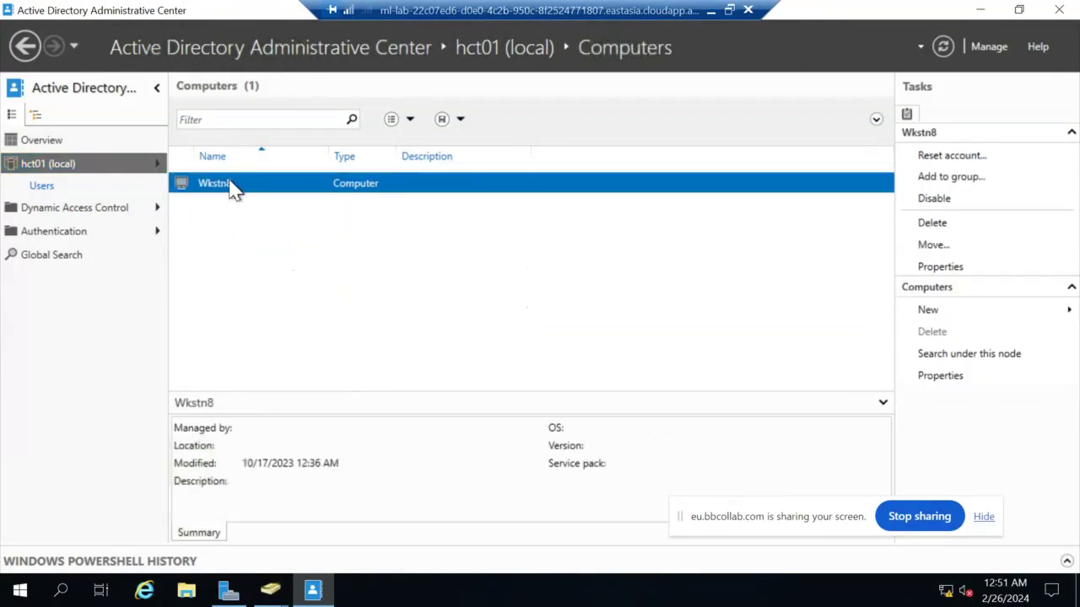
{"action": "right_click", "coordinate": [231, 221]}
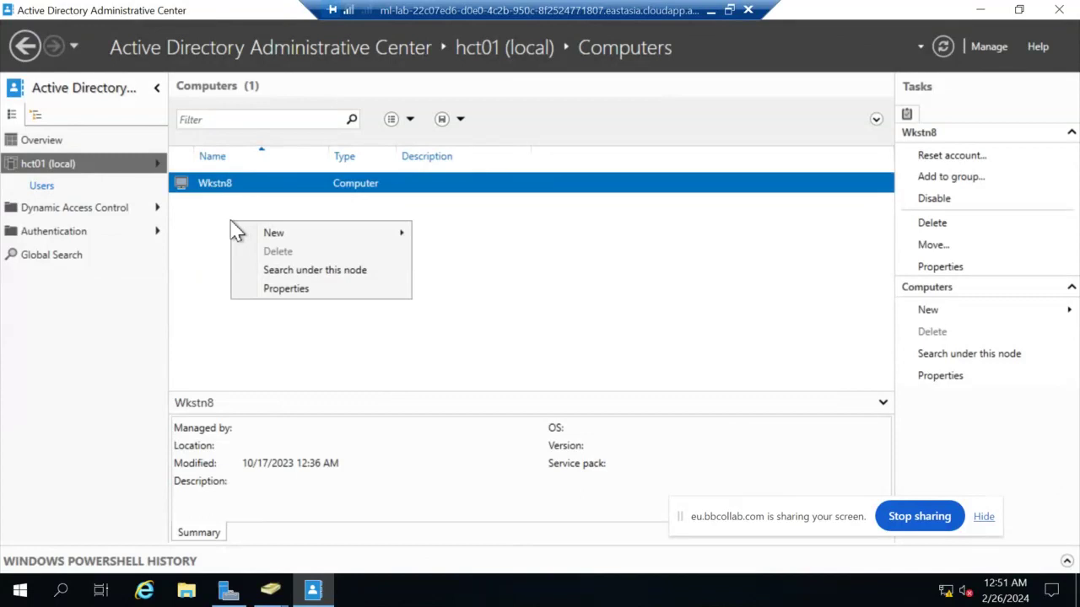
{"action": "mouse_move", "coordinate": [270, 241]}
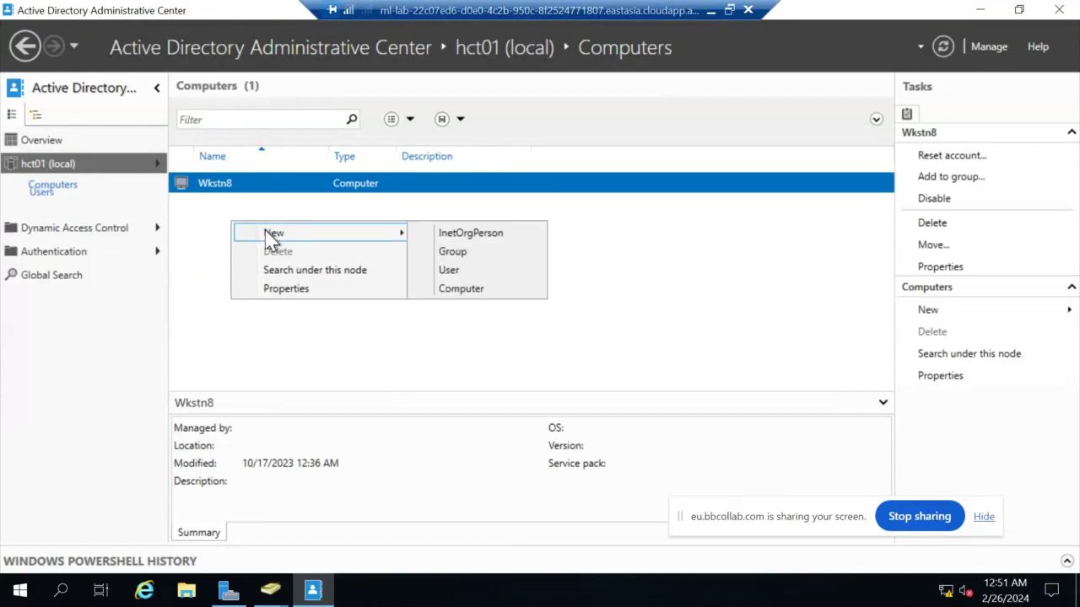
{"action": "left_click", "coordinate": [459, 289]}
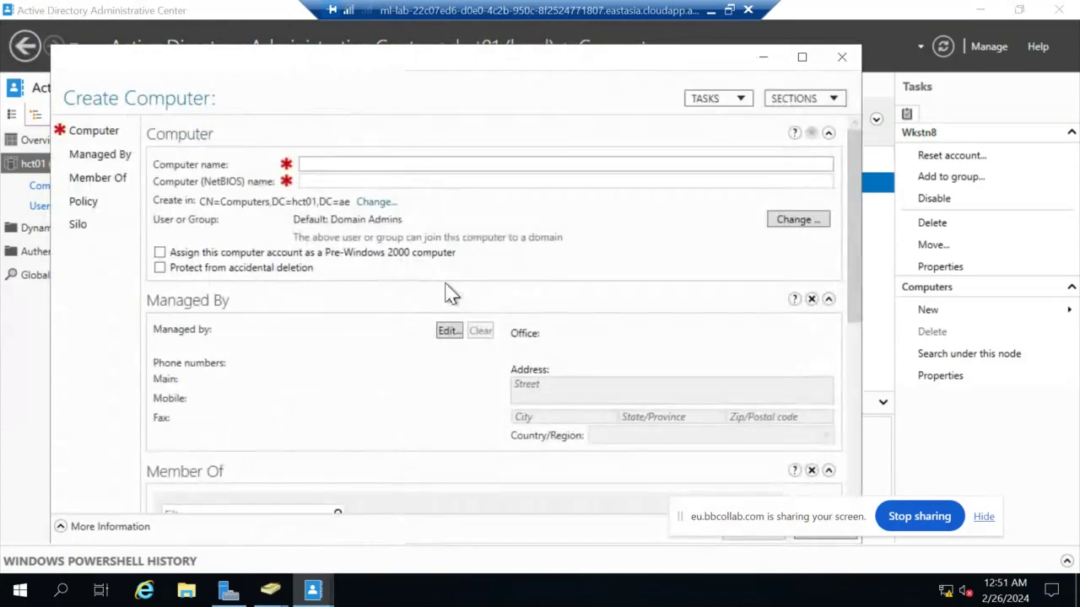
{"action": "type", "text": "w"}
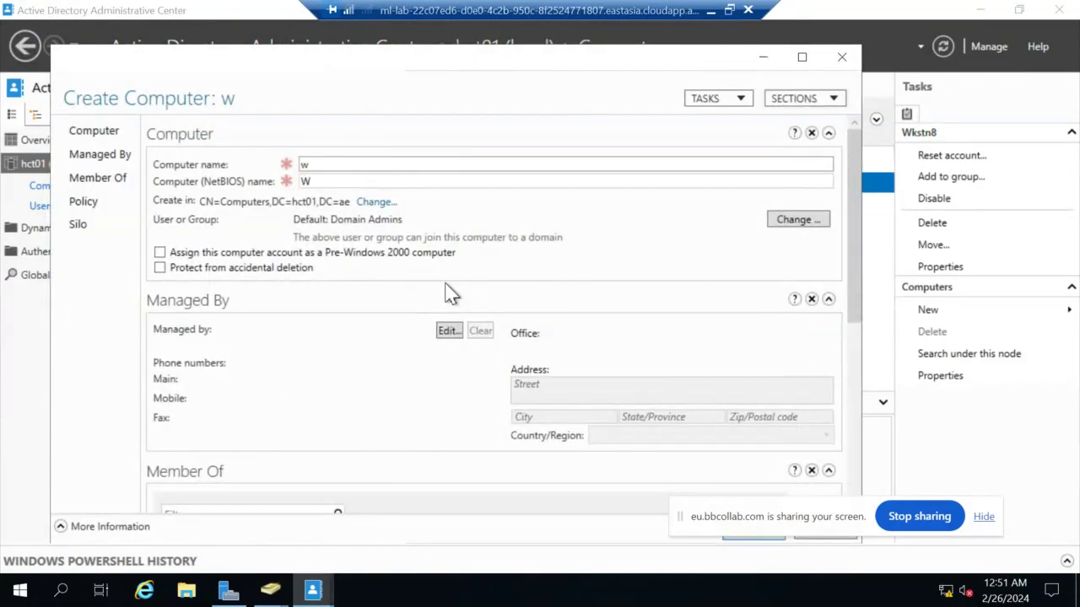
{"action": "type", "text": "kstn88"}
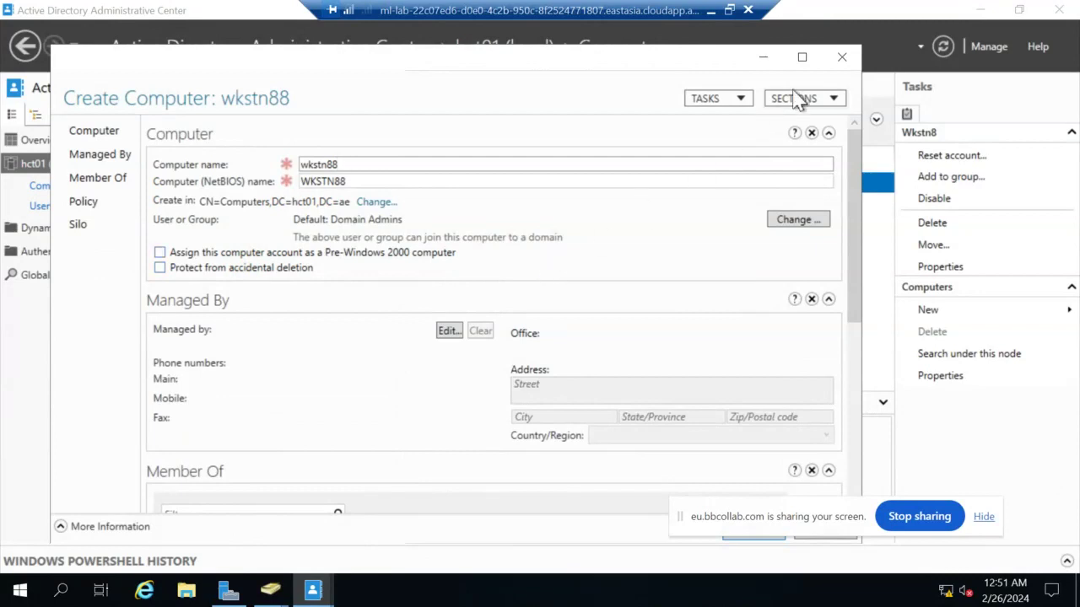
{"action": "left_click", "coordinate": [841, 59]}
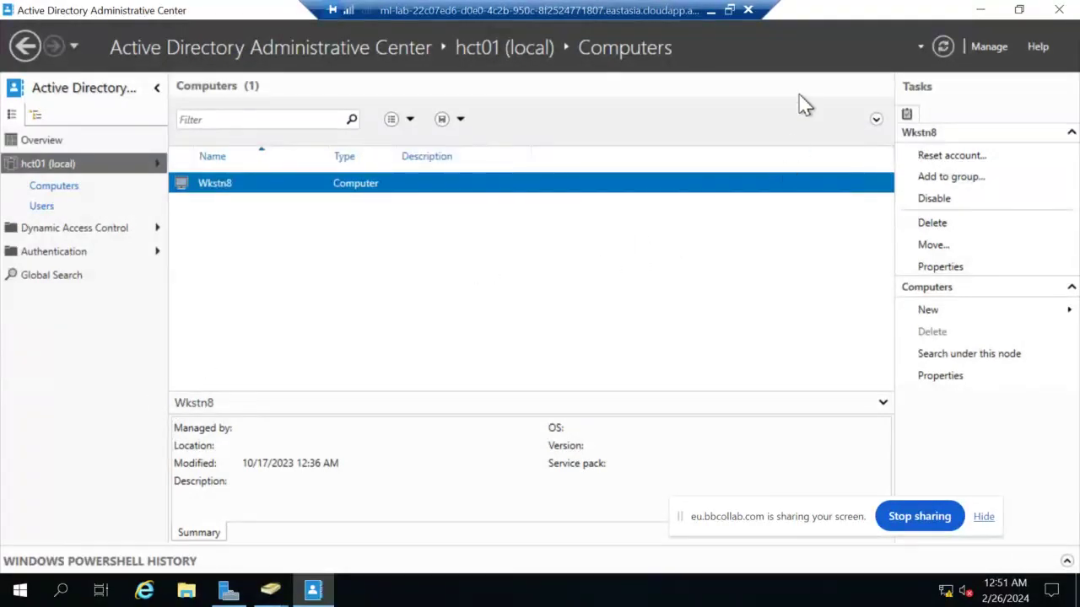
{"action": "left_click", "coordinate": [805, 47]}
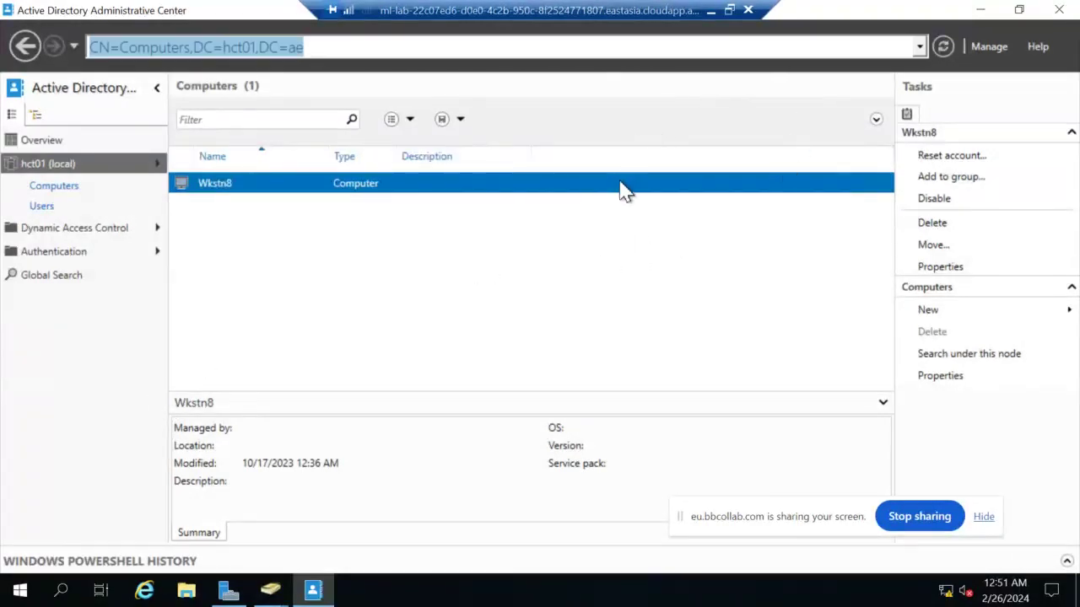
- Create a new computer named Wkstn88 in the hct01 Computers container, then switch away from the console
{"action": "left_click", "coordinate": [64, 189]}
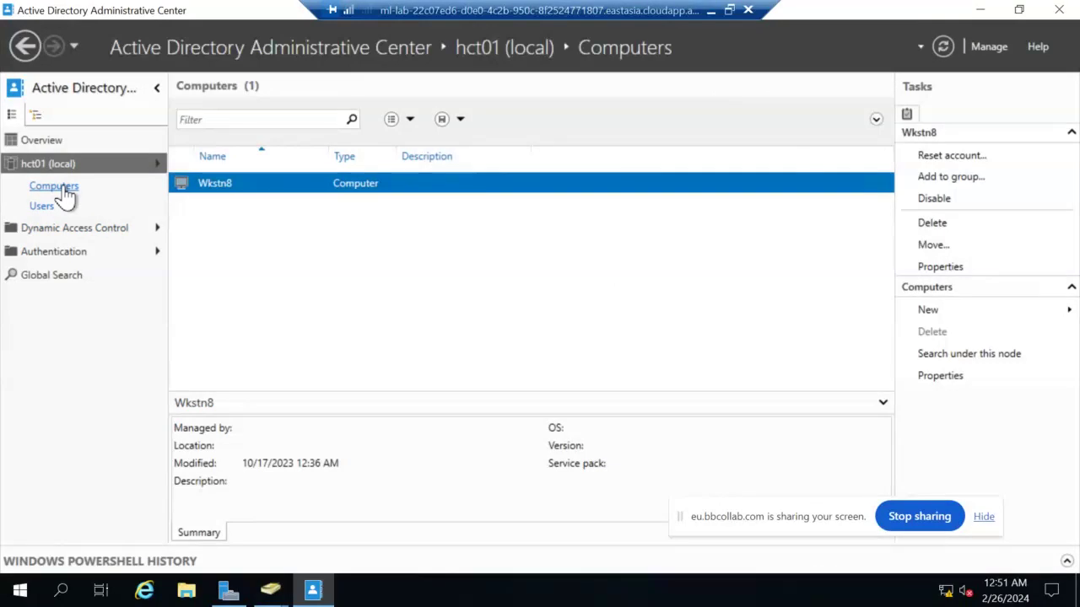
{"action": "right_click", "coordinate": [224, 231]}
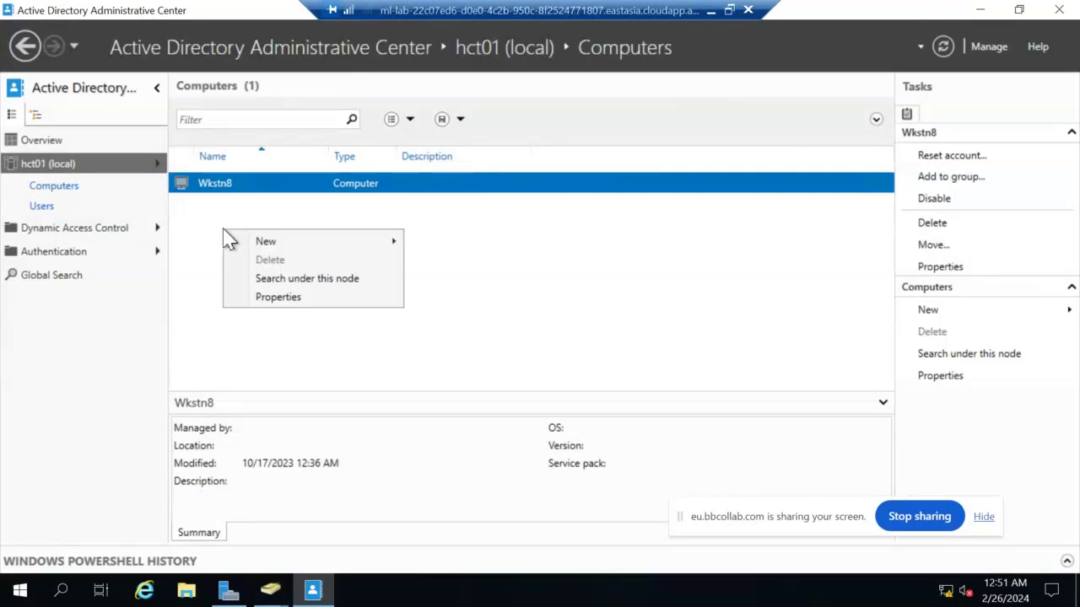
{"action": "mouse_move", "coordinate": [268, 246]}
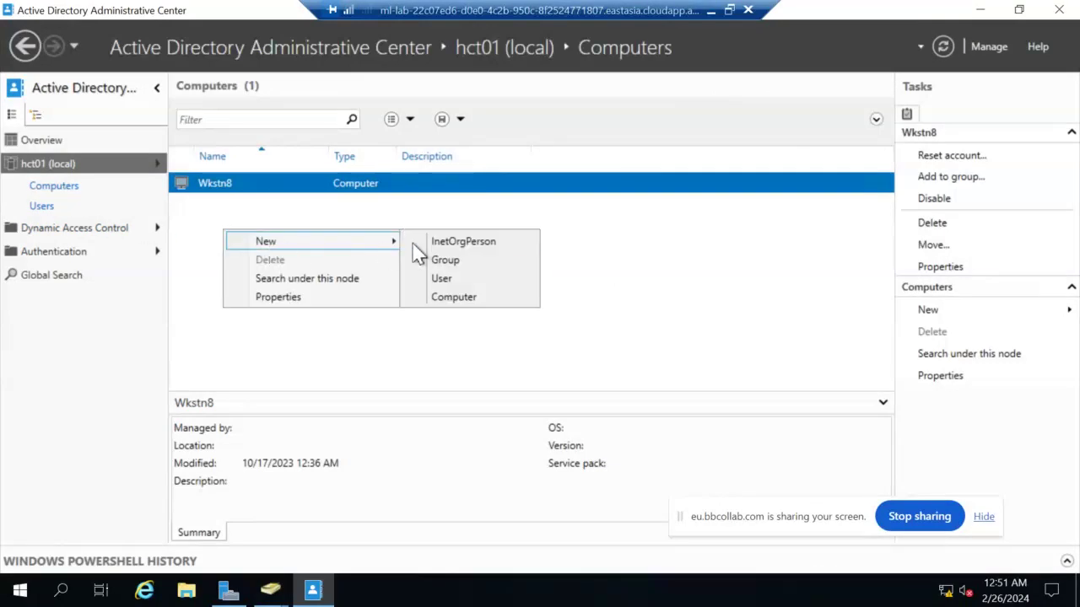
{"action": "left_click", "coordinate": [441, 297]}
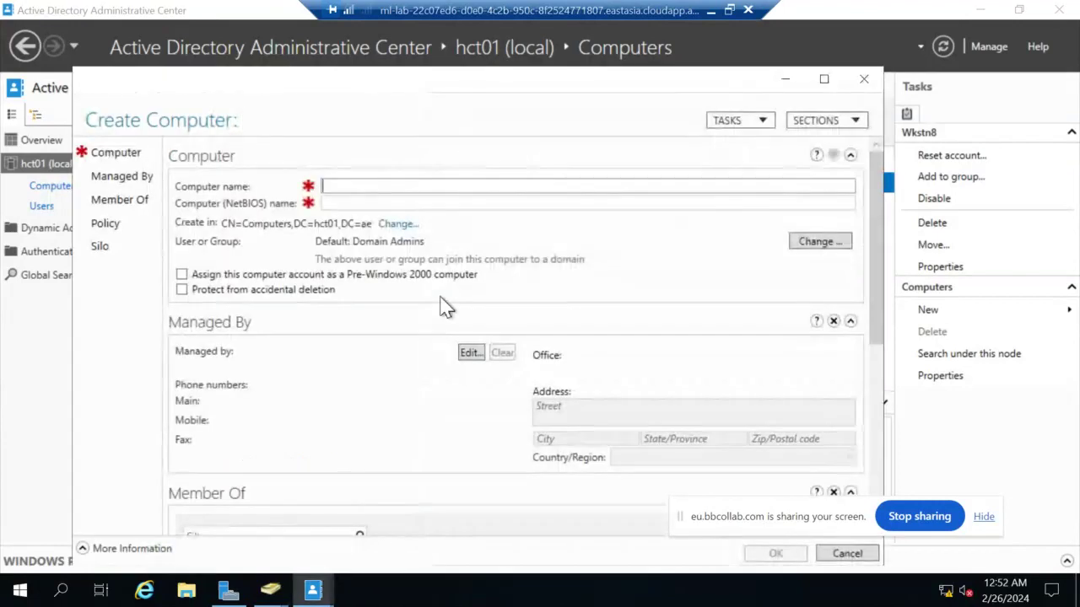
{"action": "type", "text": "Wkstn"}
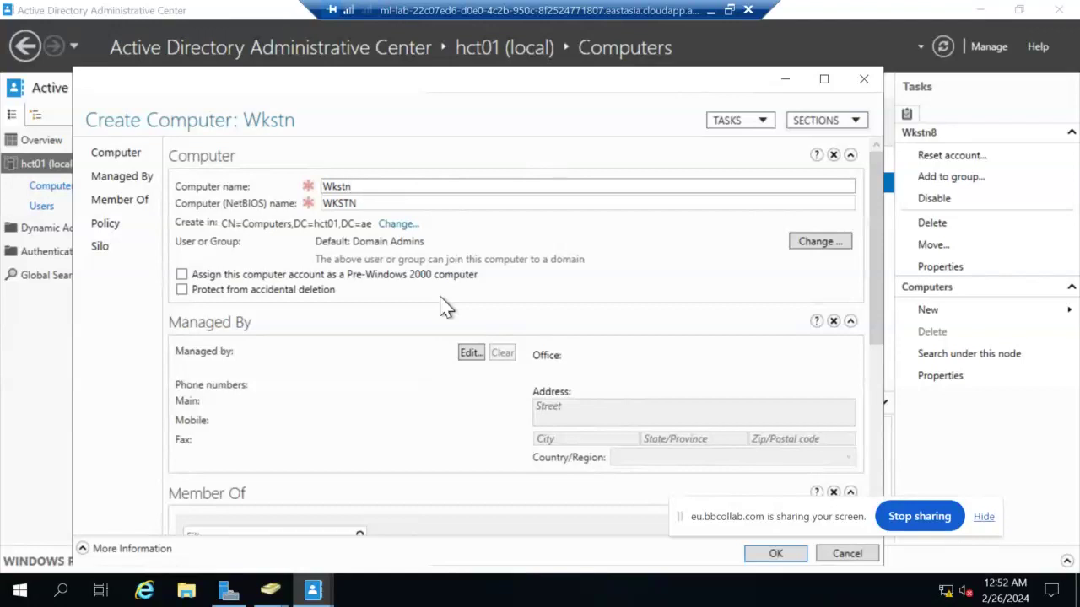
{"action": "type", "text": "88"}
{"action": "left_click", "coordinate": [776, 555]}
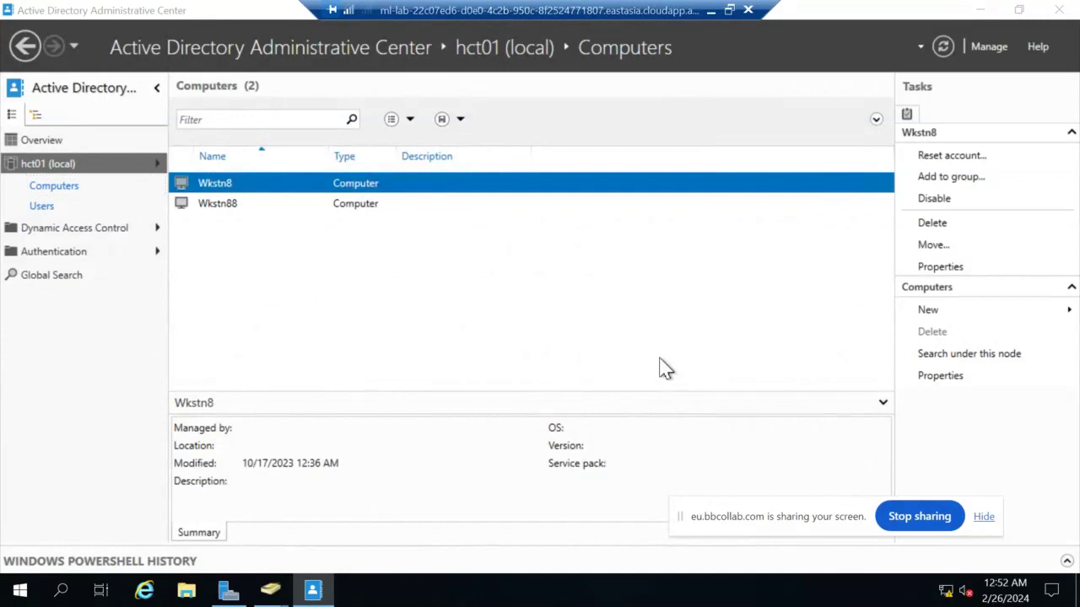
{"action": "key", "text": "alt+Tab"}
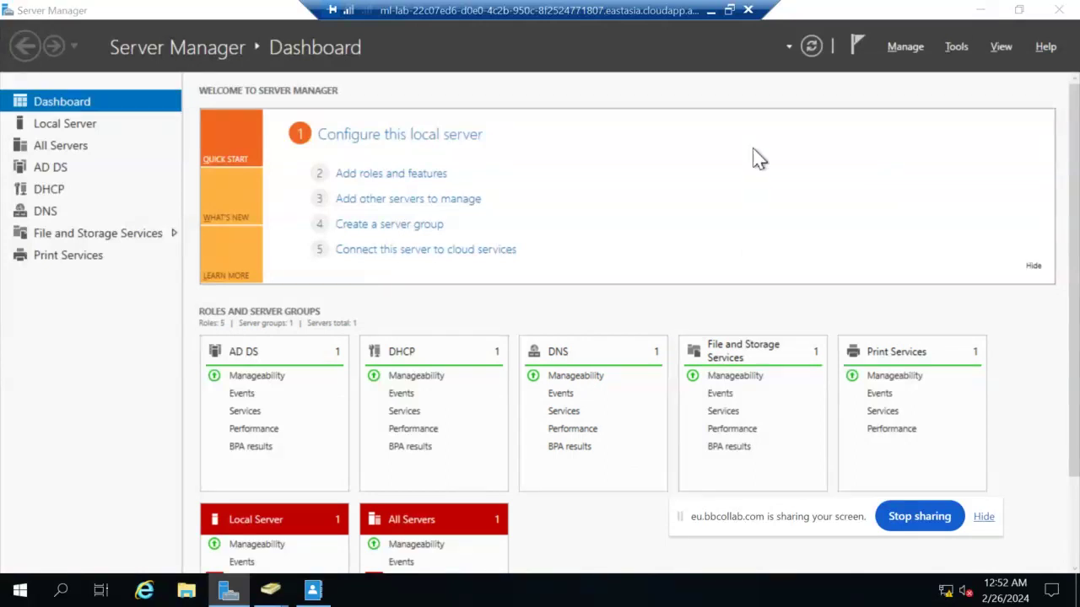
{"action": "key", "text": "alt+Tab"}
{"action": "left_click", "coordinate": [711, 12]}
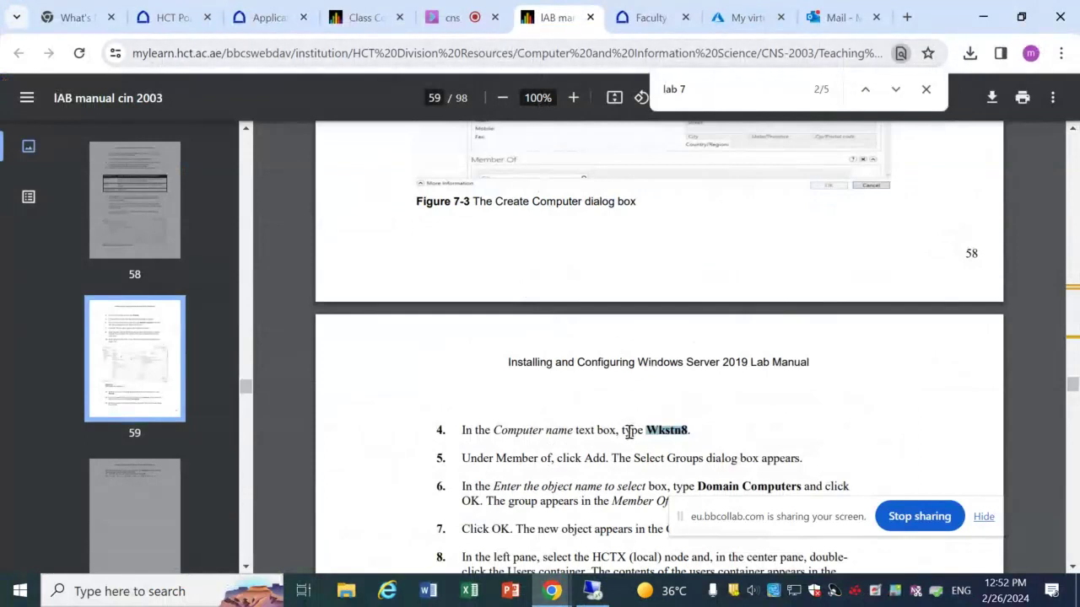
{"action": "scroll", "coordinate": [577, 469], "scroll_direction": "down", "scroll_amount": 1}
{"action": "scroll", "coordinate": [577, 469], "scroll_direction": "down", "scroll_amount": 1}
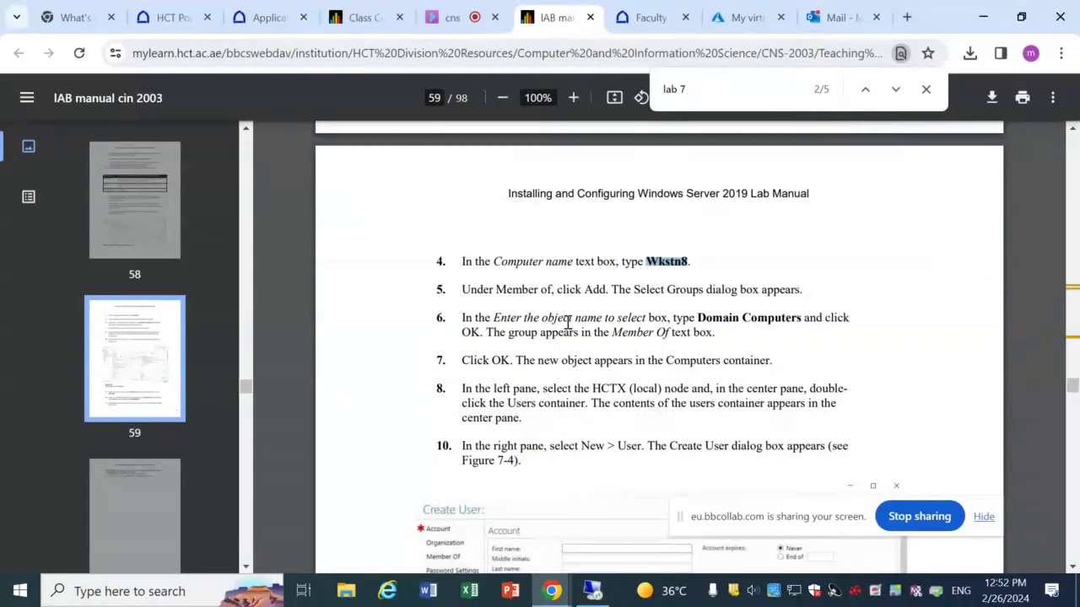
{"action": "scroll", "coordinate": [568, 322], "scroll_direction": "down", "scroll_amount": 1}
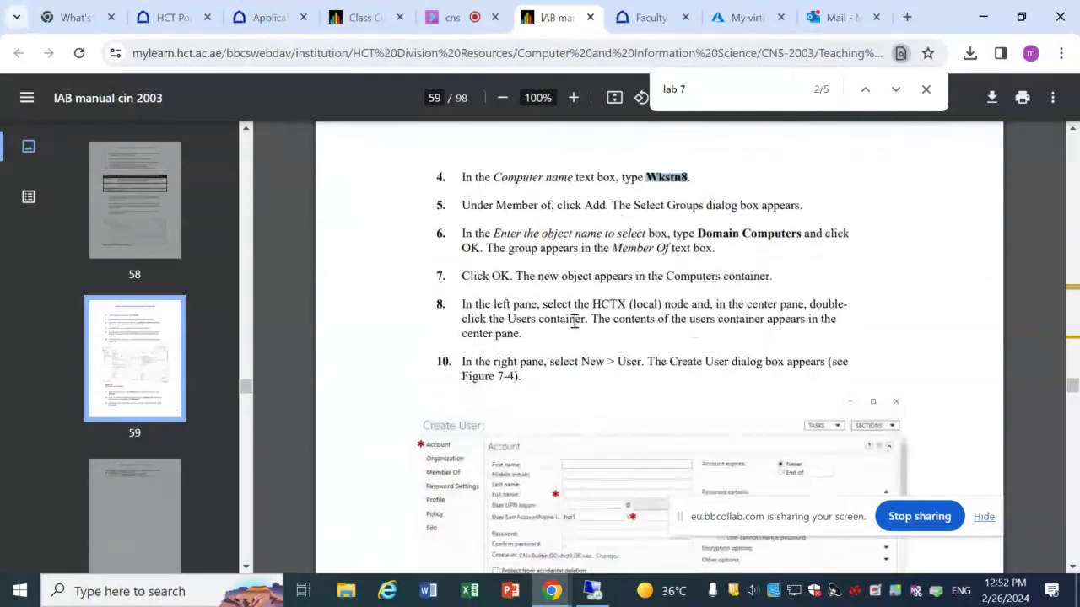
{"action": "scroll", "coordinate": [526, 338], "scroll_direction": "down", "scroll_amount": 2}
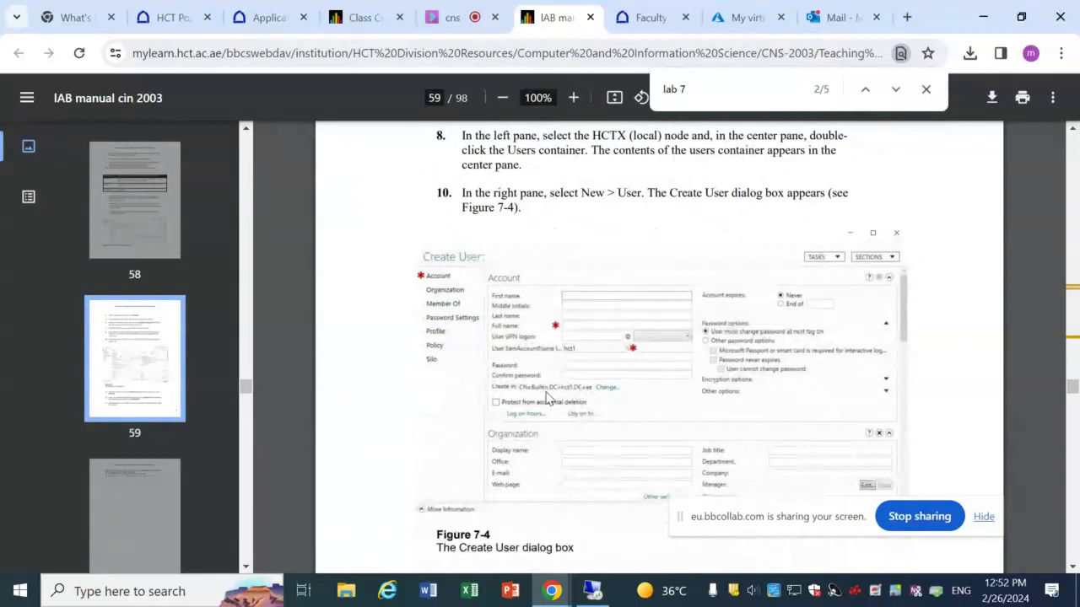
{"action": "scroll", "coordinate": [546, 397], "scroll_direction": "down", "scroll_amount": 2}
{"action": "scroll", "coordinate": [544, 393], "scroll_direction": "down", "scroll_amount": 1}
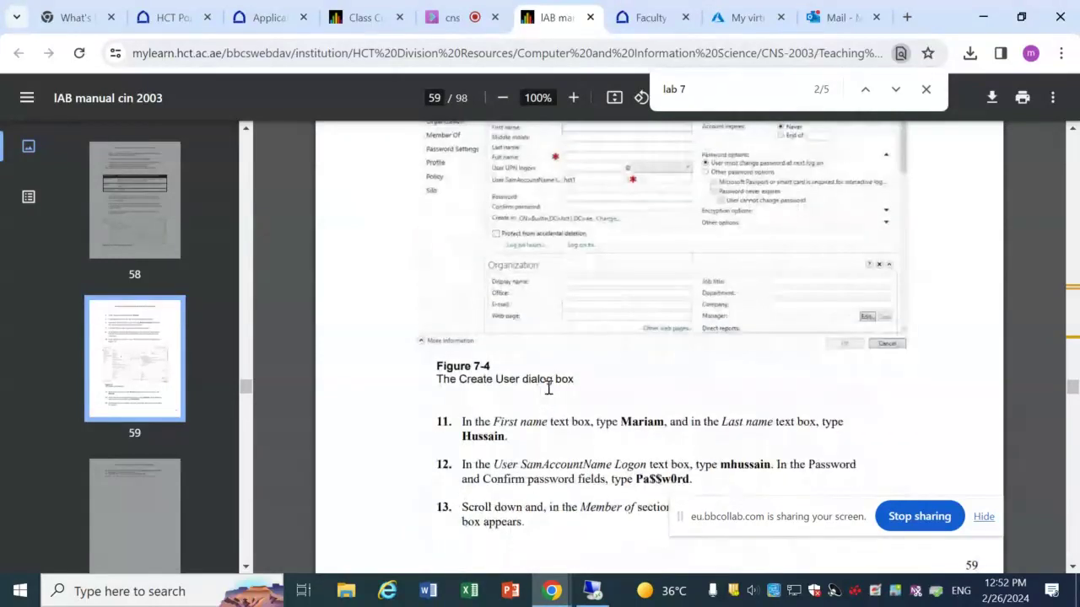
{"action": "scroll", "coordinate": [548, 388], "scroll_direction": "up", "scroll_amount": 1}
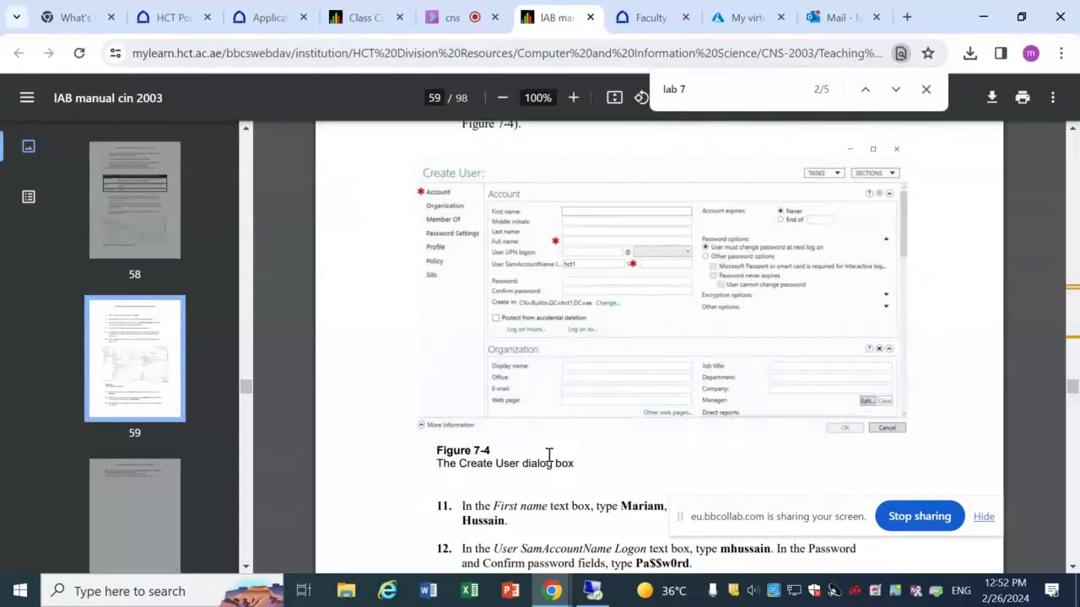
{"action": "scroll", "coordinate": [549, 455], "scroll_direction": "up", "scroll_amount": 3}
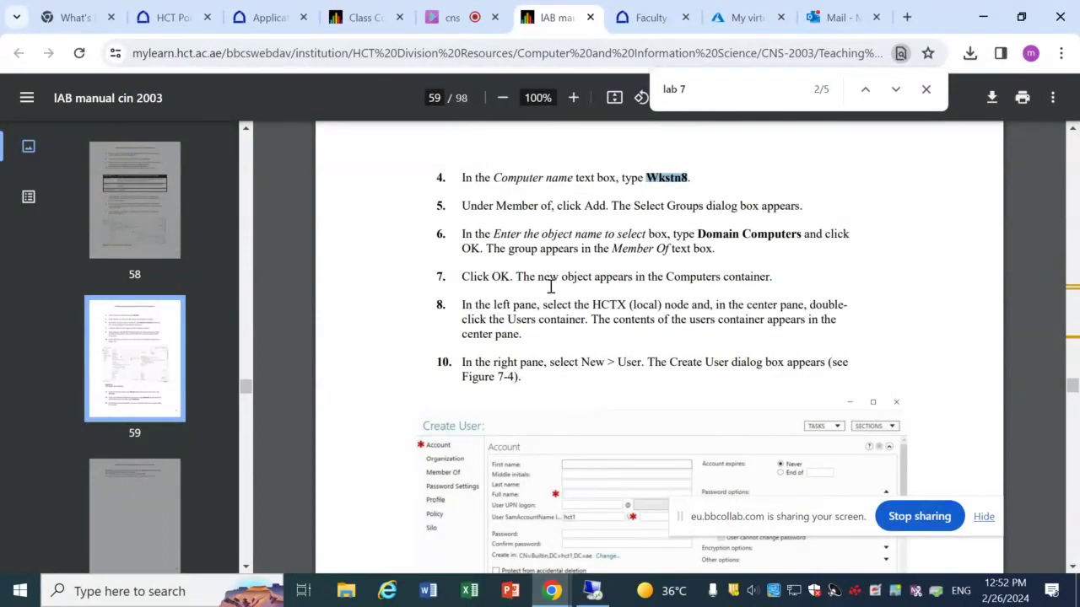
{"action": "left_click", "coordinate": [592, 591]}
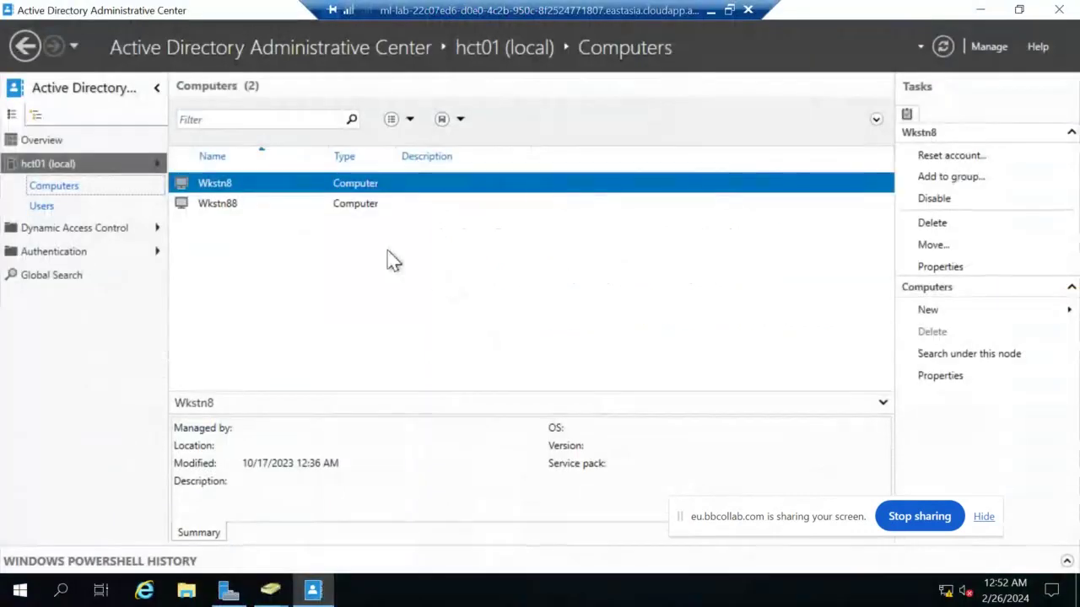
{"action": "left_click", "coordinate": [50, 167]}
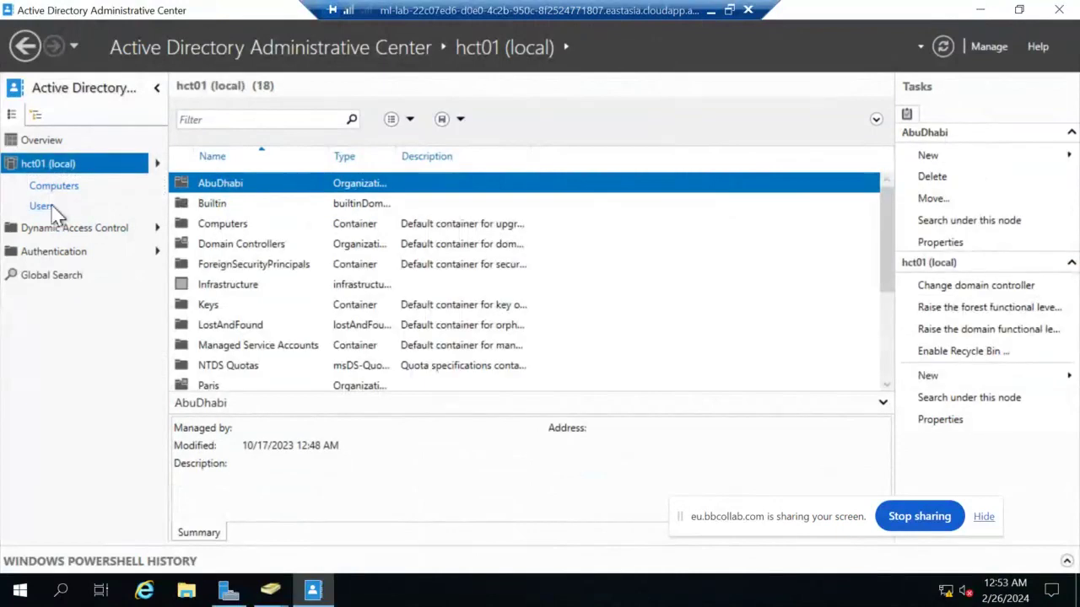
- Open the hct01 Users container and check its context menus for options, dismissing each one
{"action": "left_click", "coordinate": [43, 206]}
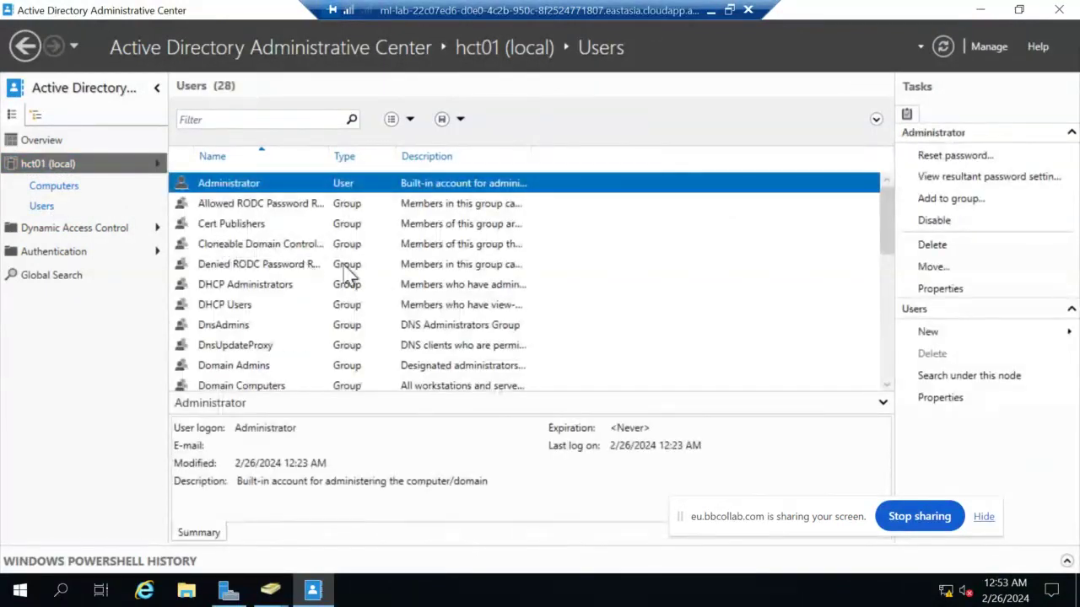
{"action": "right_click", "coordinate": [224, 244]}
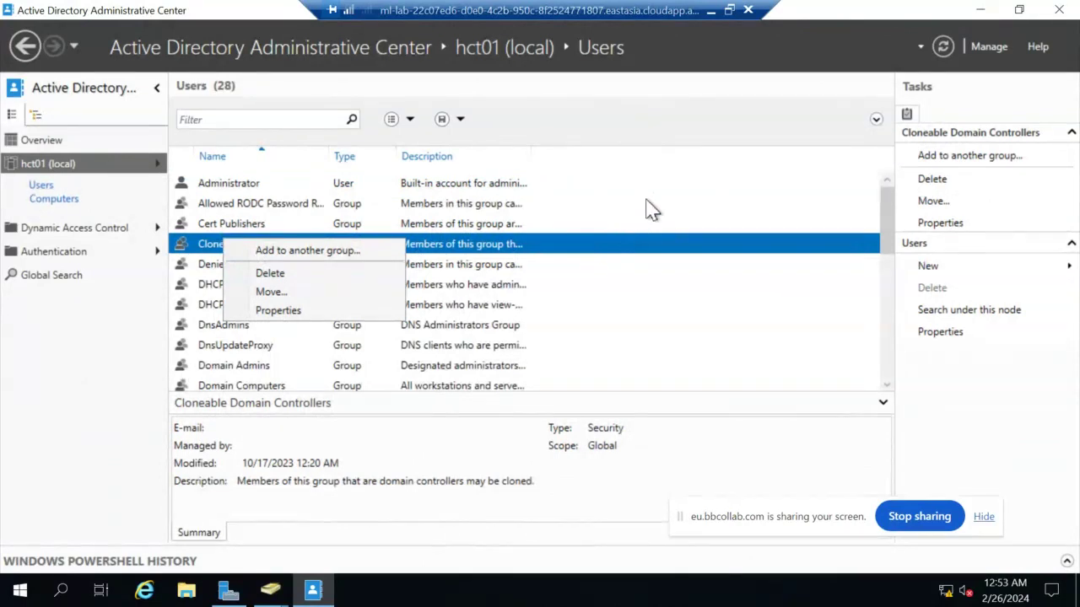
{"action": "right_click", "coordinate": [649, 204]}
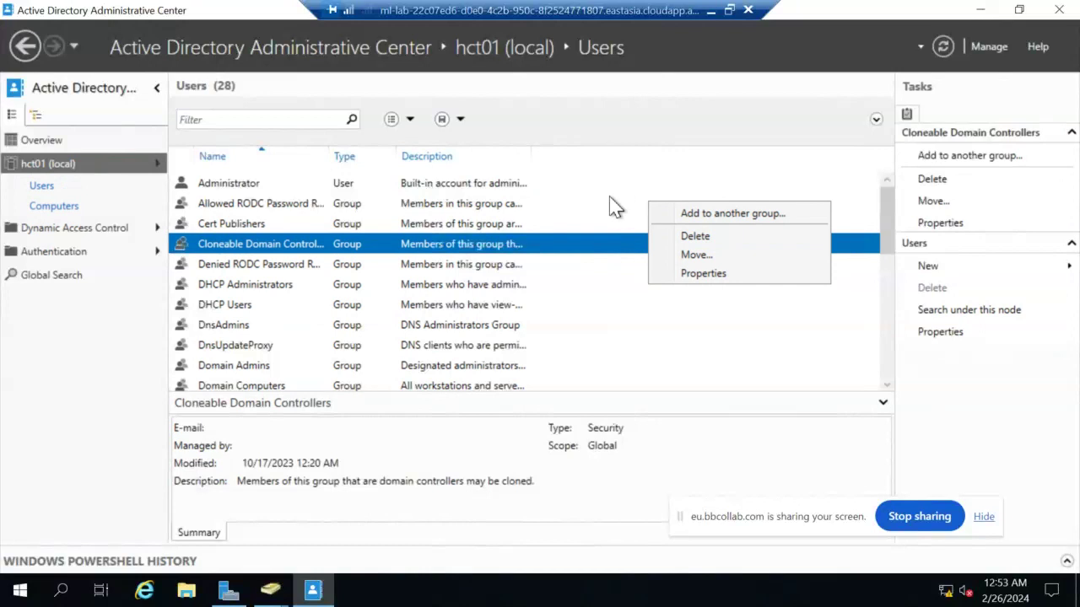
{"action": "key", "text": "Escape"}
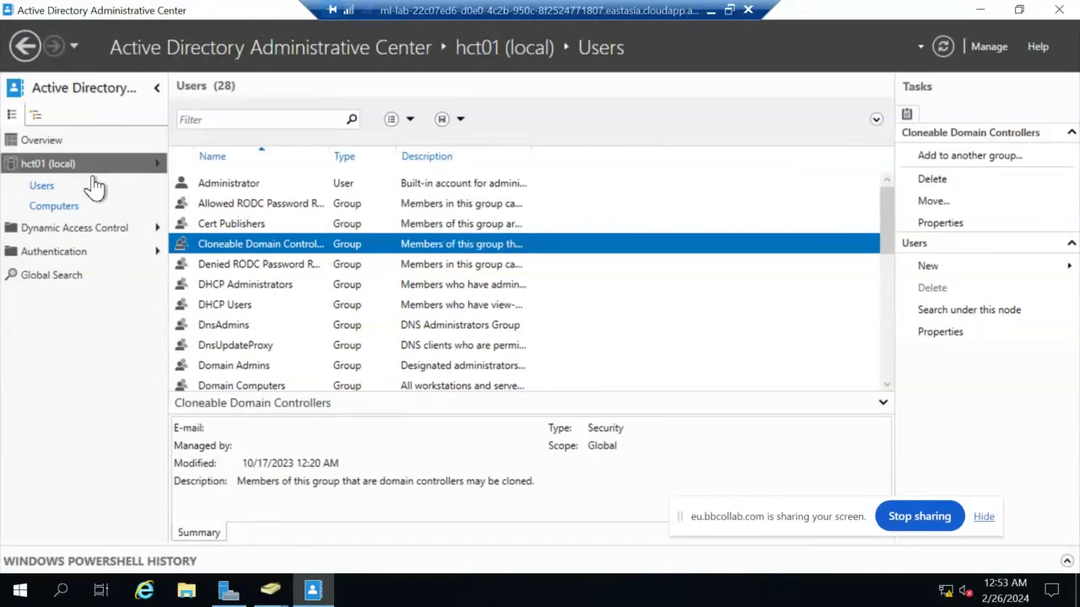
{"action": "right_click", "coordinate": [47, 194]}
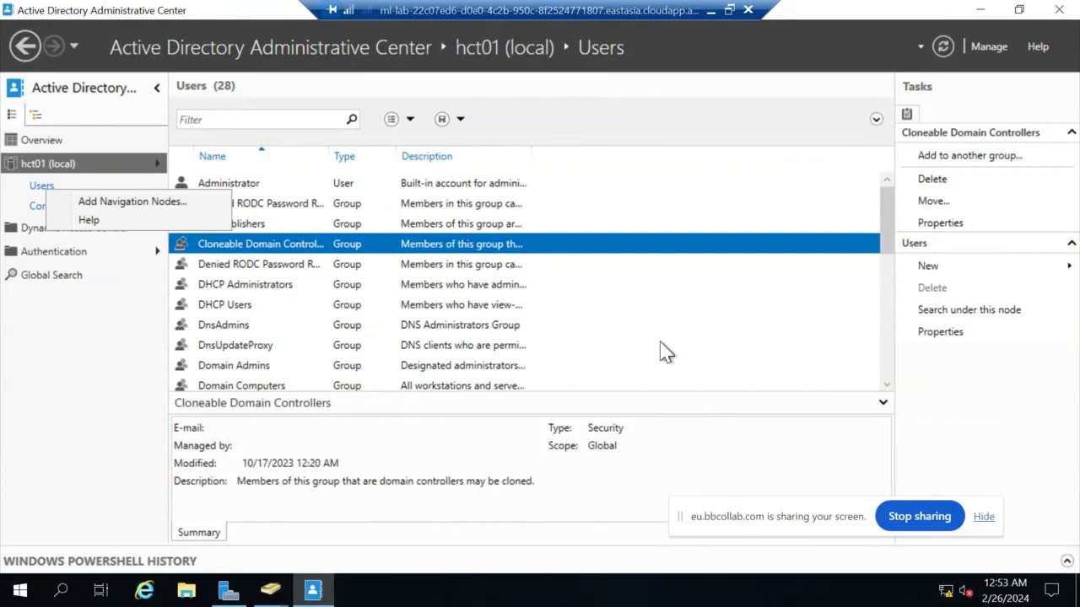
{"action": "key", "text": "Escape"}
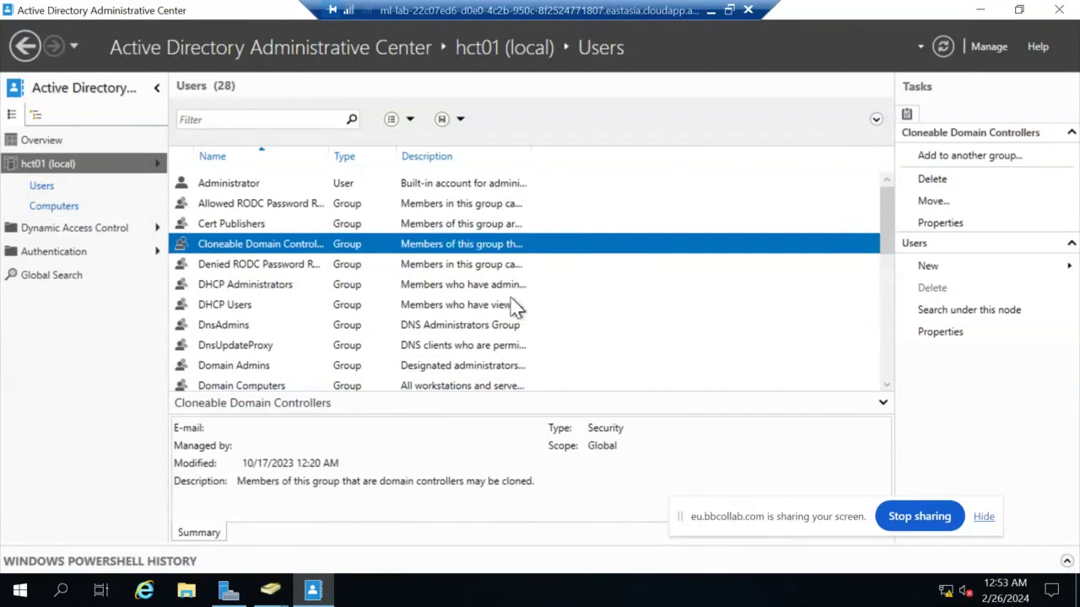
{"action": "right_click", "coordinate": [639, 325]}
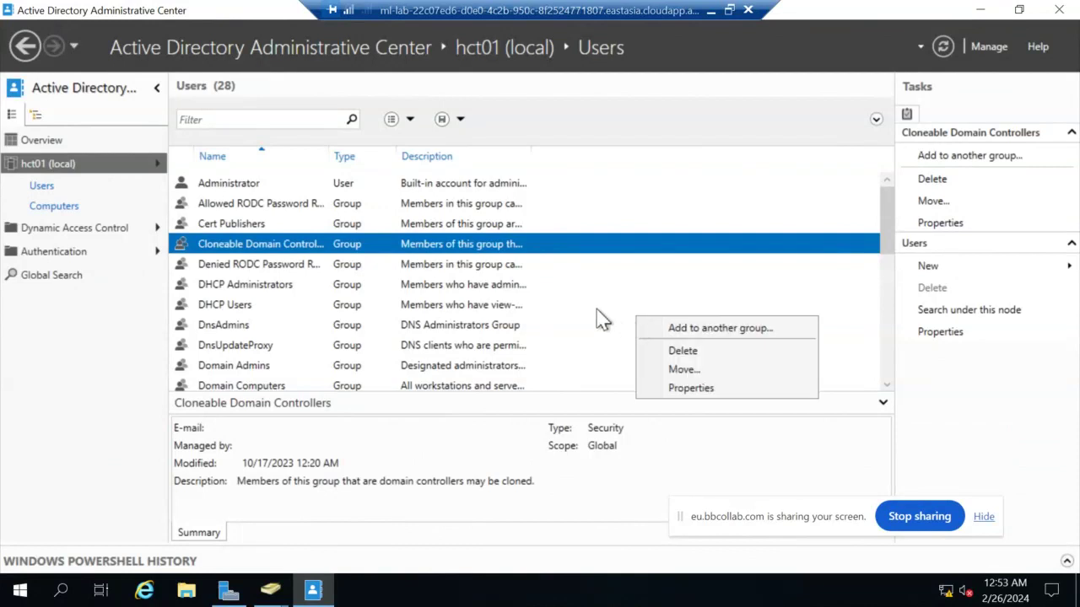
{"action": "key", "text": "Escape"}
{"action": "right_click", "coordinate": [49, 189]}
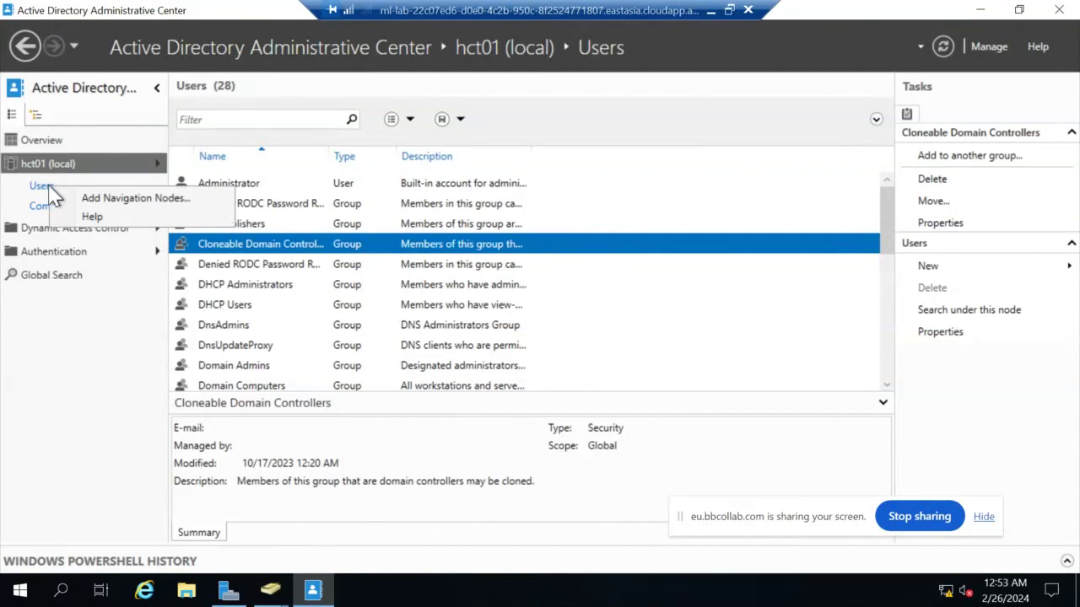
{"action": "left_click", "coordinate": [41, 196]}
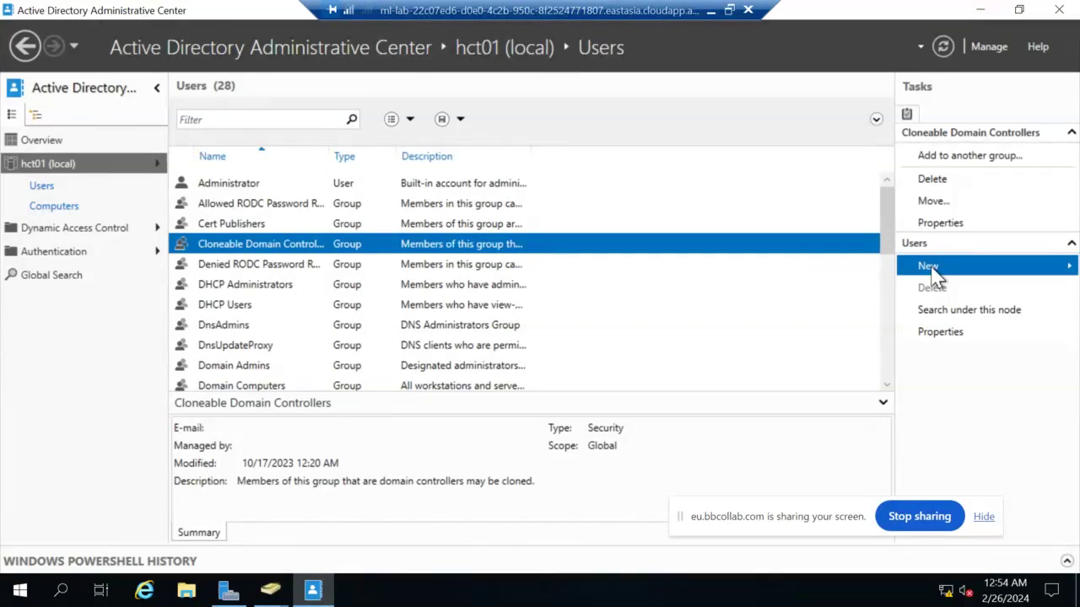
{"action": "left_click", "coordinate": [928, 266]}
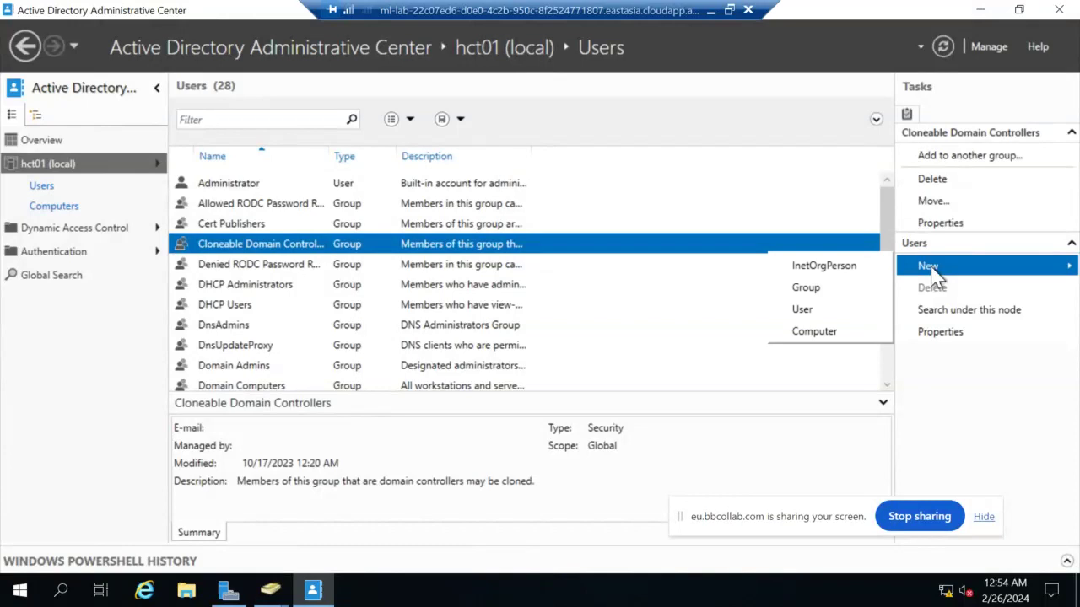
{"action": "left_click", "coordinate": [815, 313]}
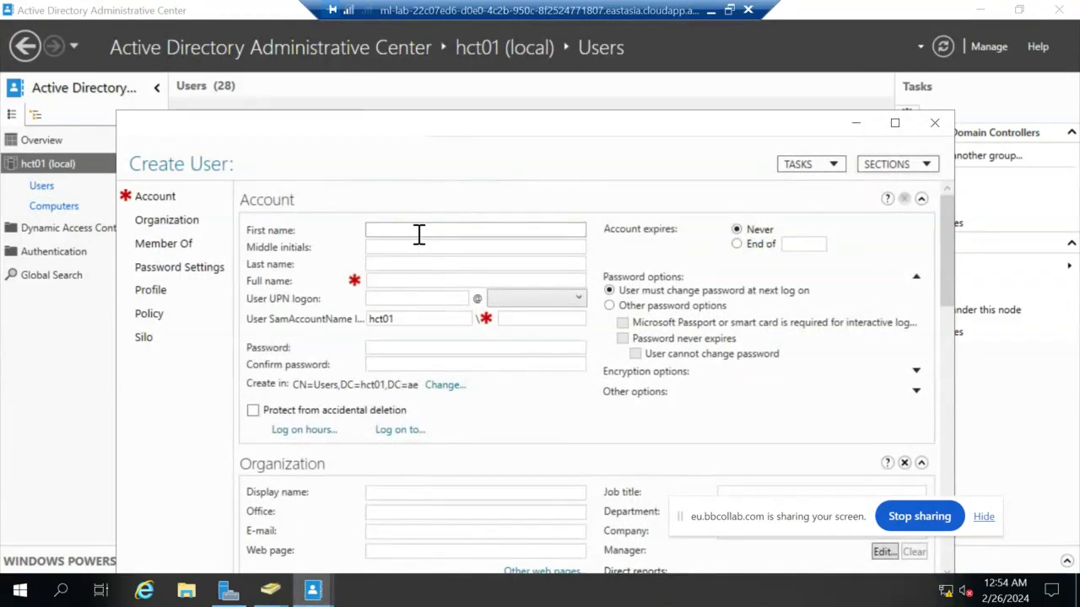
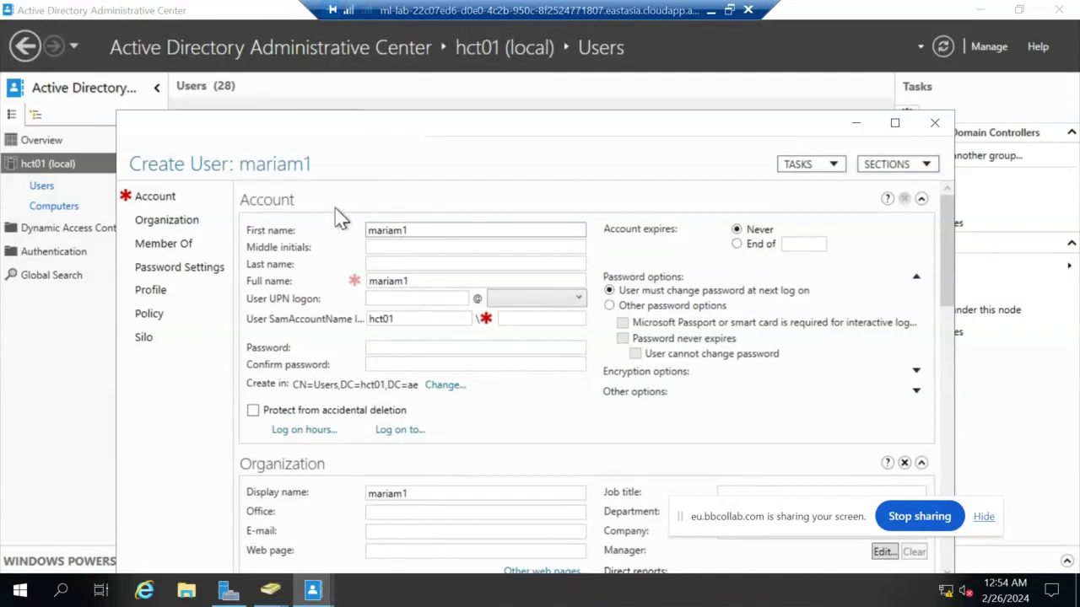
{"action": "left_click", "coordinate": [390, 262]}
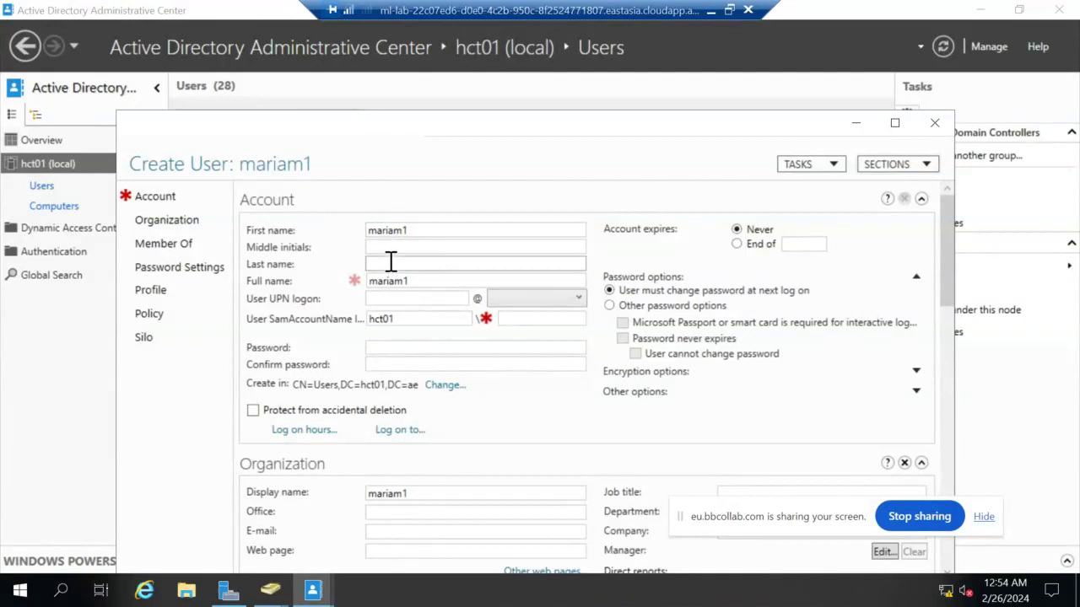
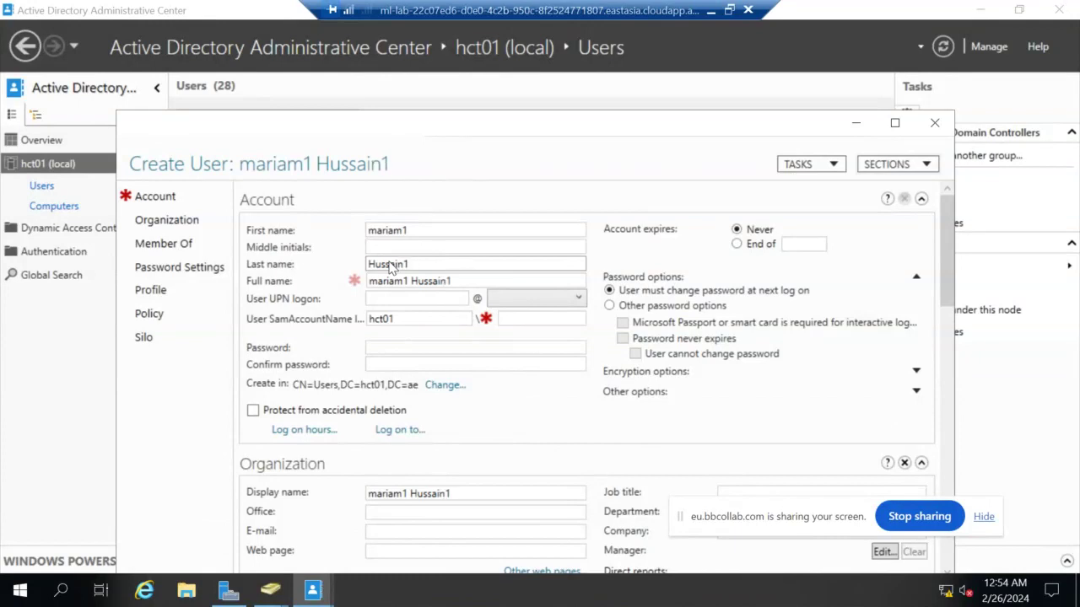
{"action": "left_click", "coordinate": [394, 301]}
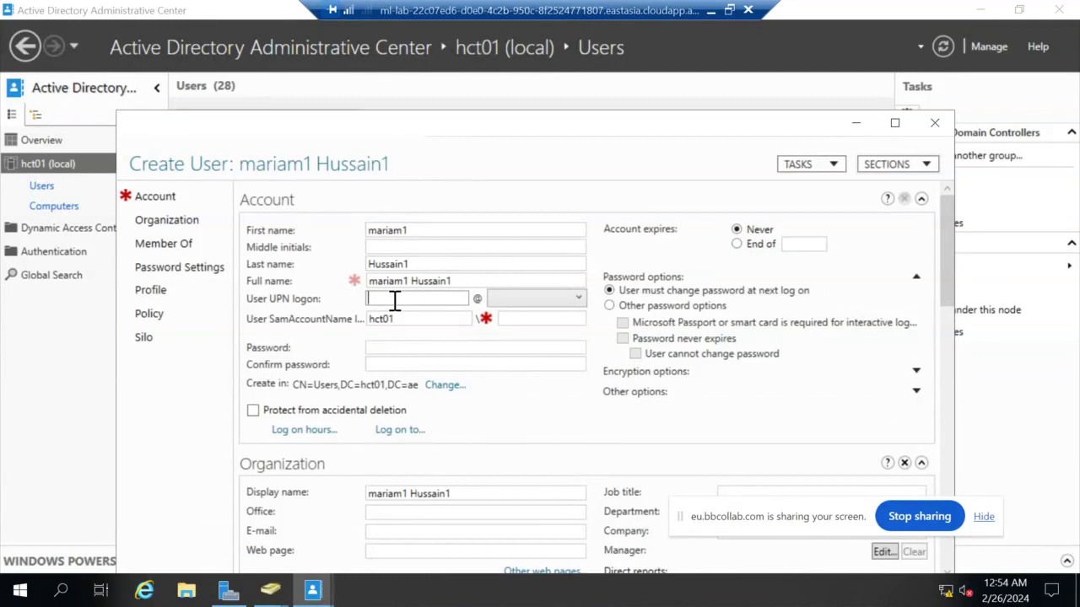
{"action": "type", "text": "h"}
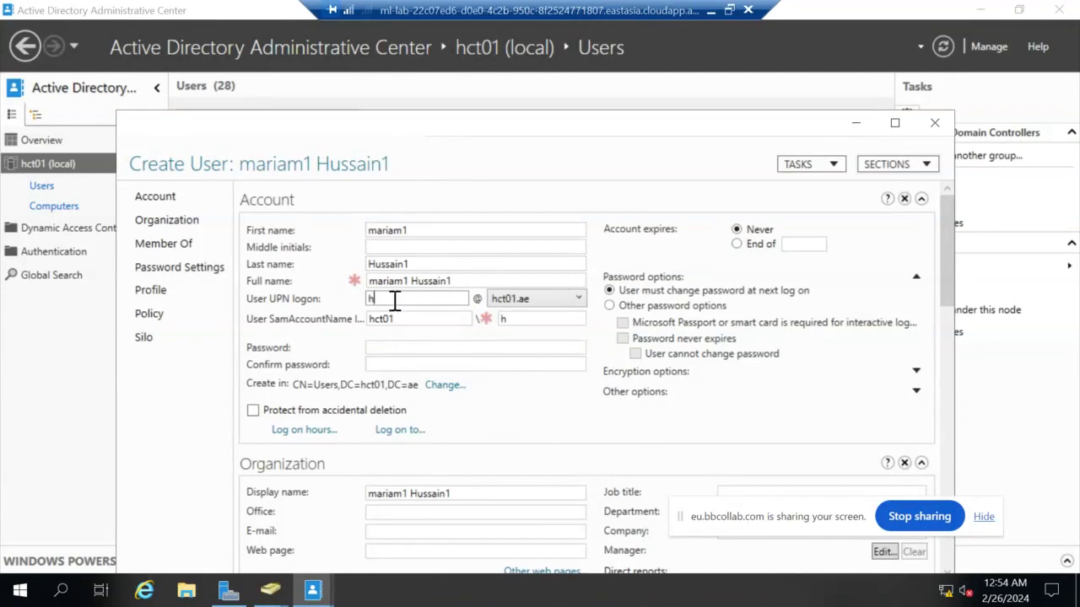
{"action": "key", "text": "BackSpace"}
- Enter and confirm the account password, clearing and retyping both fields after a mismatch
{"action": "left_click", "coordinate": [422, 348]}
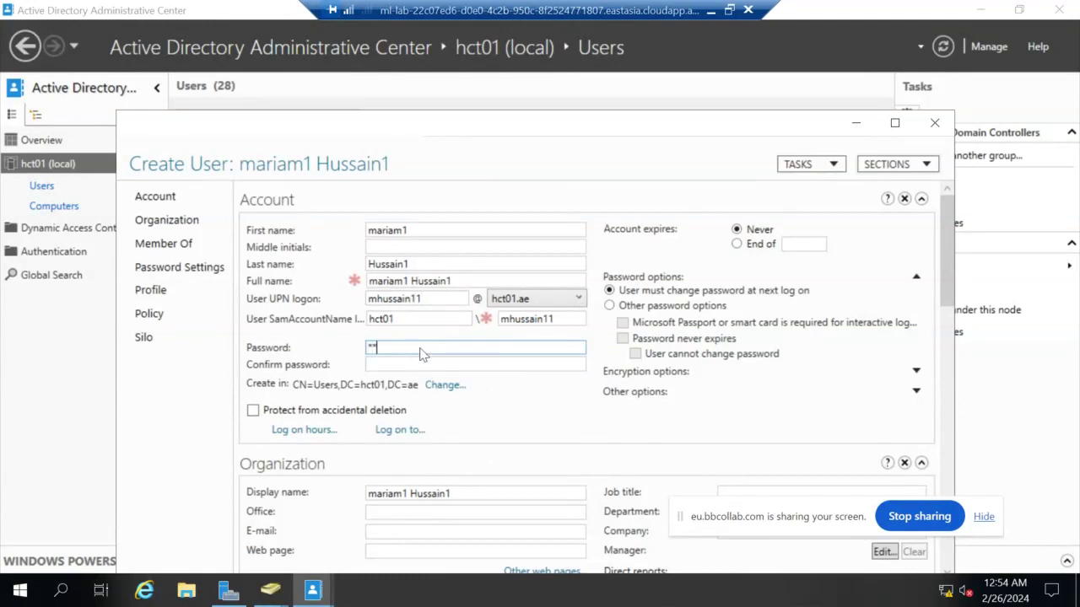
{"action": "key", "text": "BackSpace"}
{"action": "key", "text": "BackSpace"}
{"action": "key", "text": "BackSpace"}
{"action": "key", "text": "BackSpace"}
{"action": "key", "text": "Tab"}
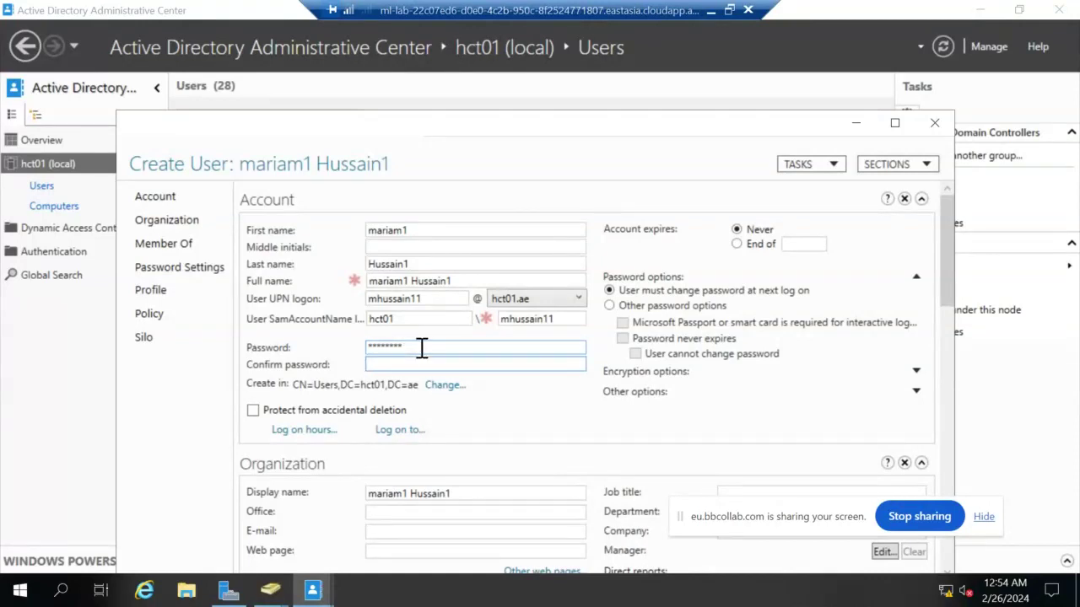
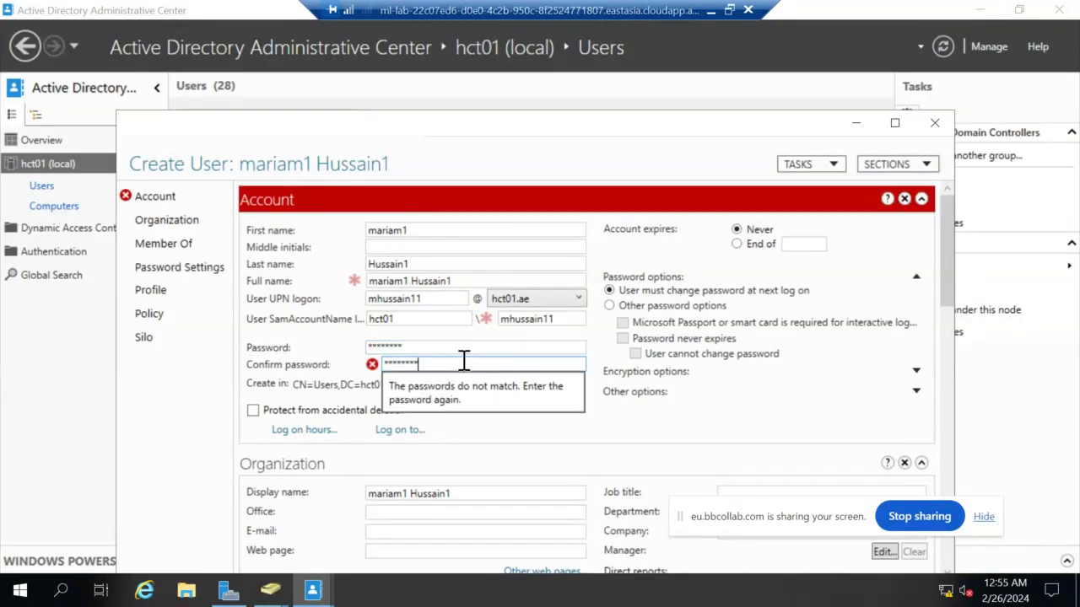
{"action": "left_click_drag", "start_coordinate": [464, 360], "coordinate": [344, 368]}
{"action": "key", "text": "BackSpace"}
{"action": "left_click", "coordinate": [411, 344]}
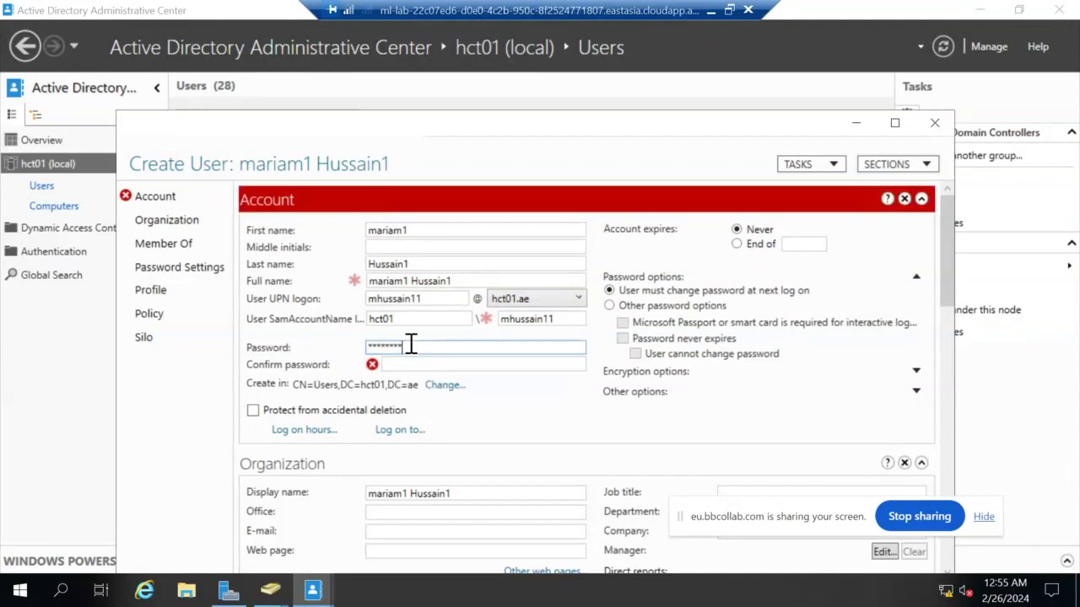
{"action": "key", "text": "BackSpace"}
{"action": "key", "text": "BackSpace"}
{"action": "key", "text": "BackSpace"}
{"action": "key", "text": "BackSpace"}
{"action": "key", "text": "BackSpace"}
{"action": "key", "text": "BackSpace"}
{"action": "key", "text": "BackSpace"}
{"action": "key", "text": "BackSpace"}
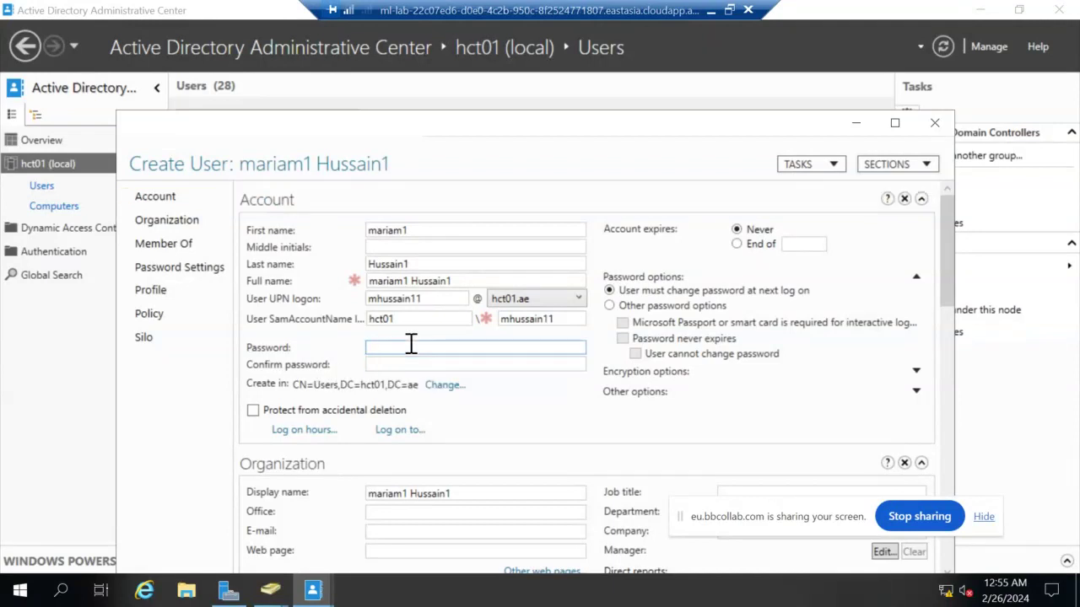
{"action": "key", "text": "Tab"}
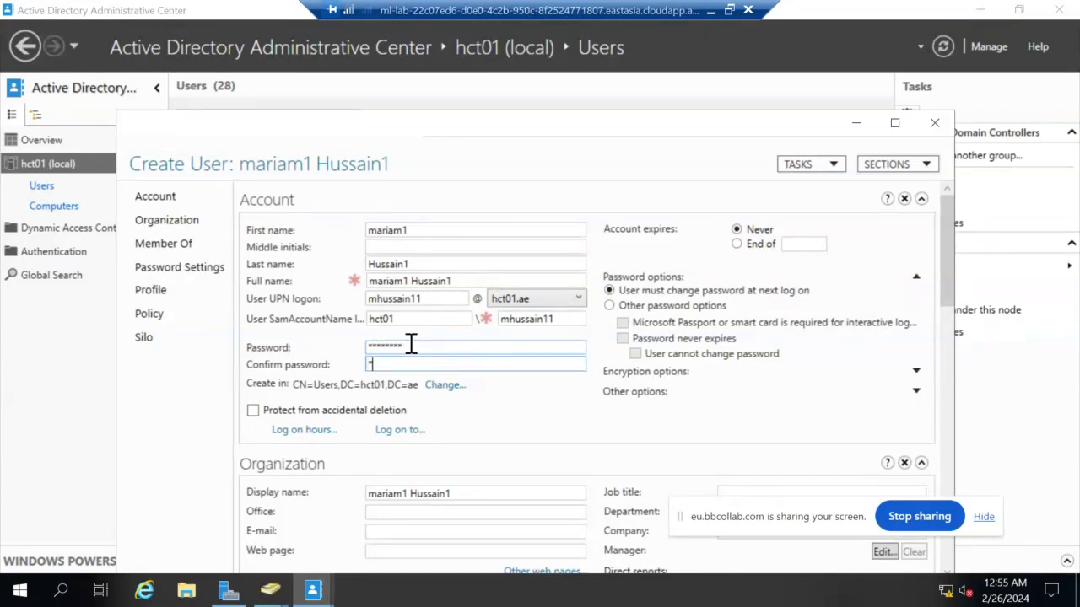
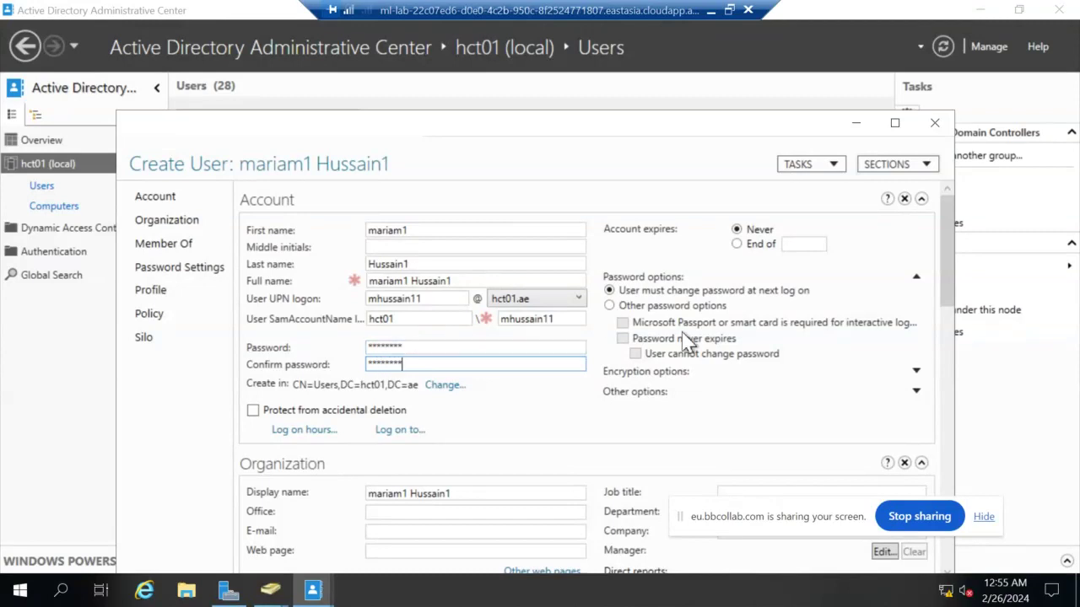
{"action": "left_click_drag", "start_coordinate": [673, 114], "coordinate": [648, 88]}
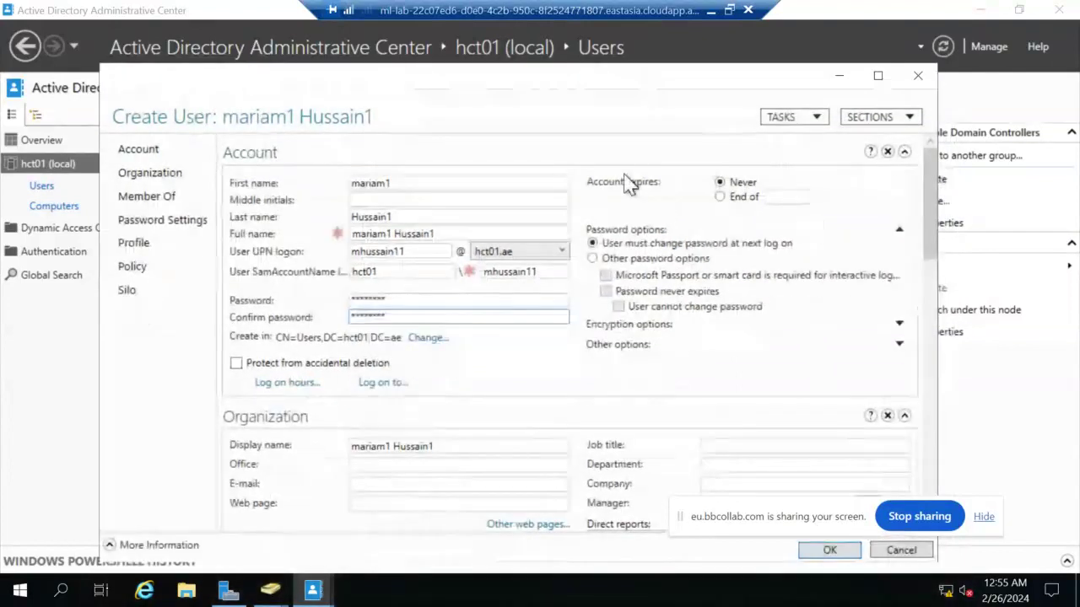
{"action": "left_click", "coordinate": [235, 363]}
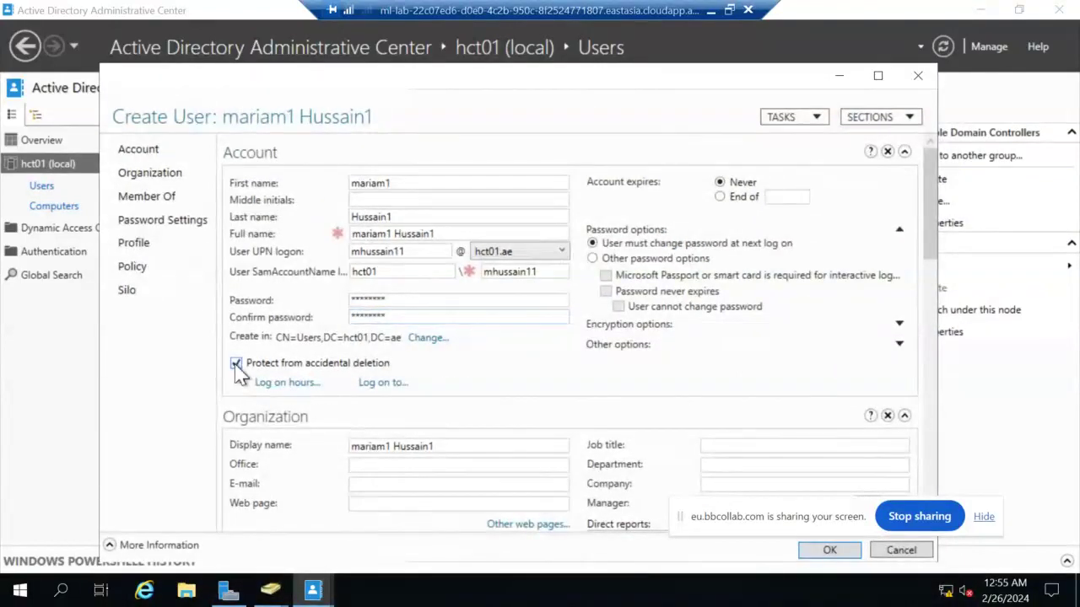
{"action": "left_click", "coordinate": [829, 550]}
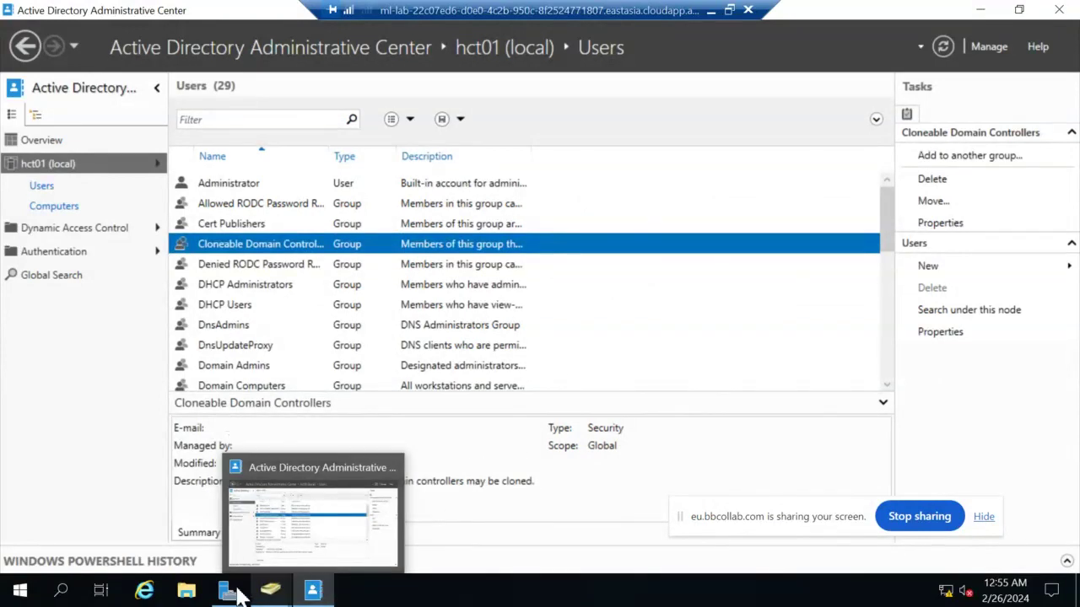
- Switch to the Server Manager dashboard and stop screen sharing
{"action": "mouse_move", "coordinate": [229, 586]}
{"action": "left_click", "coordinate": [300, 521]}
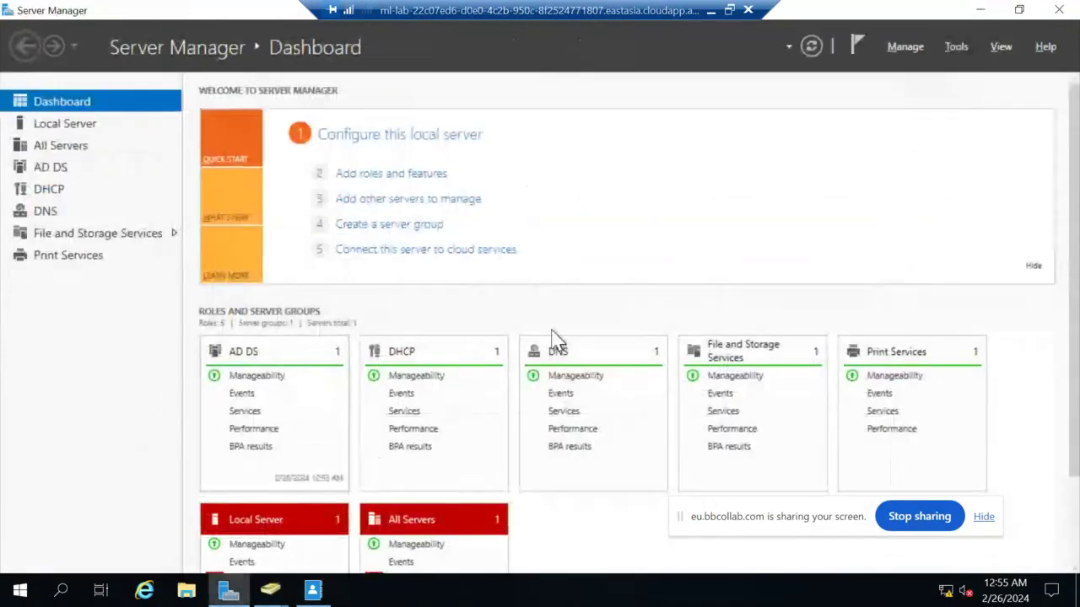
{"action": "left_click", "coordinate": [919, 516]}
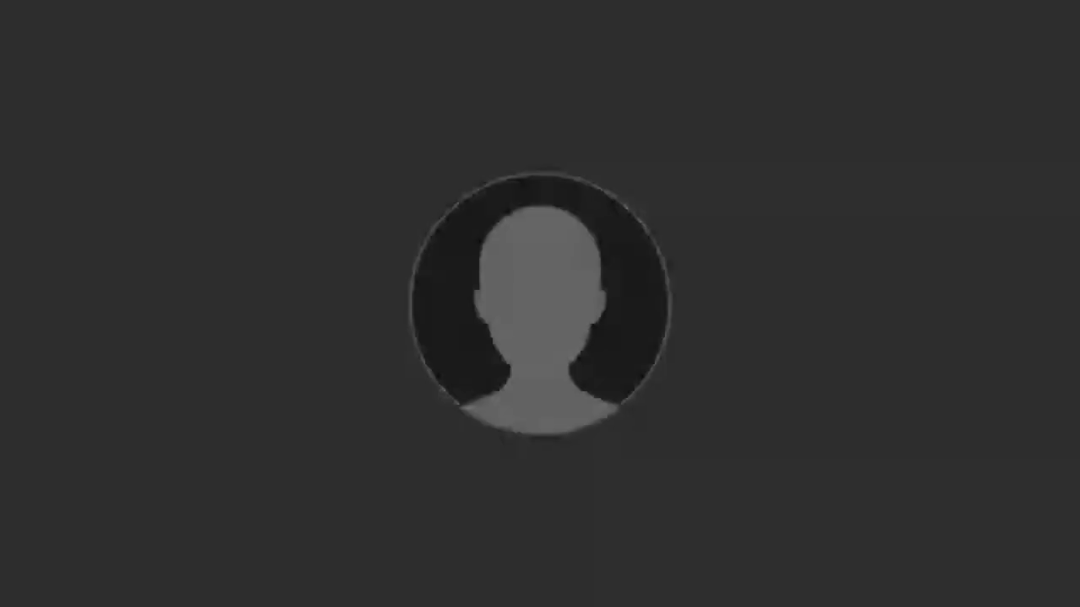